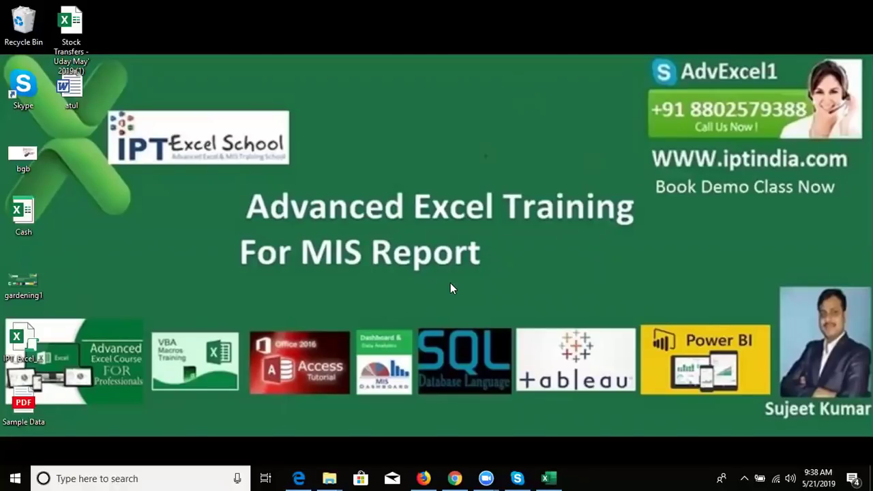
Step: In the blank workbook, put one asterisk in A1 and two across A2:B2
left_click(551, 478)
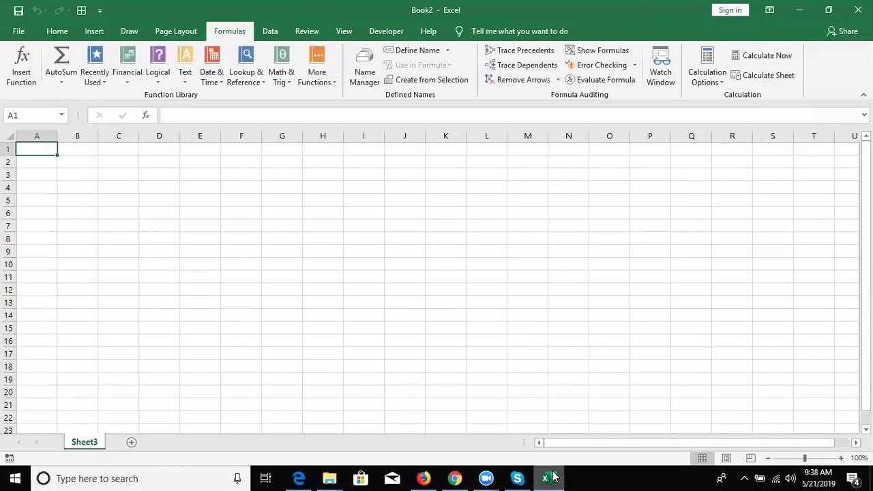
key("Return")
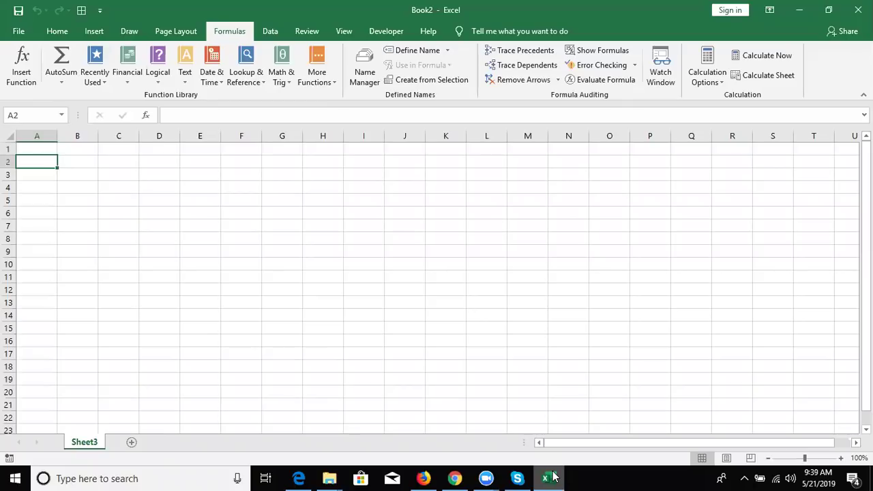
key("Up")
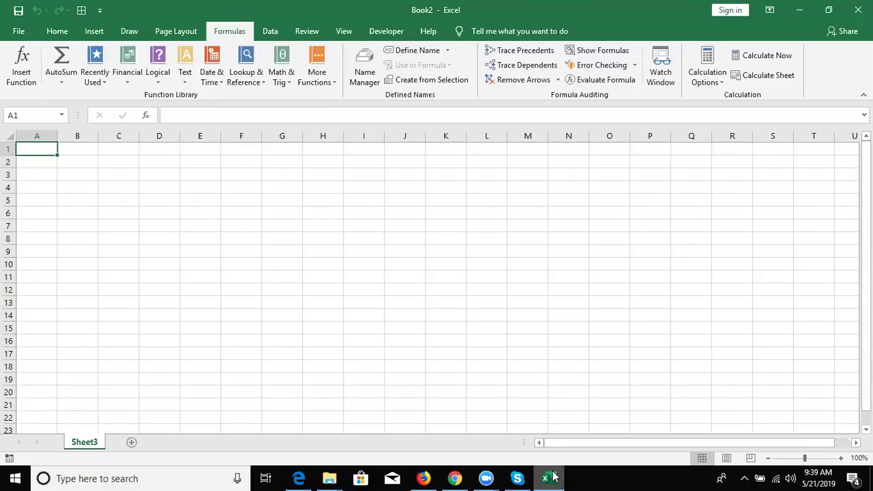
type("8")
key("Escape")
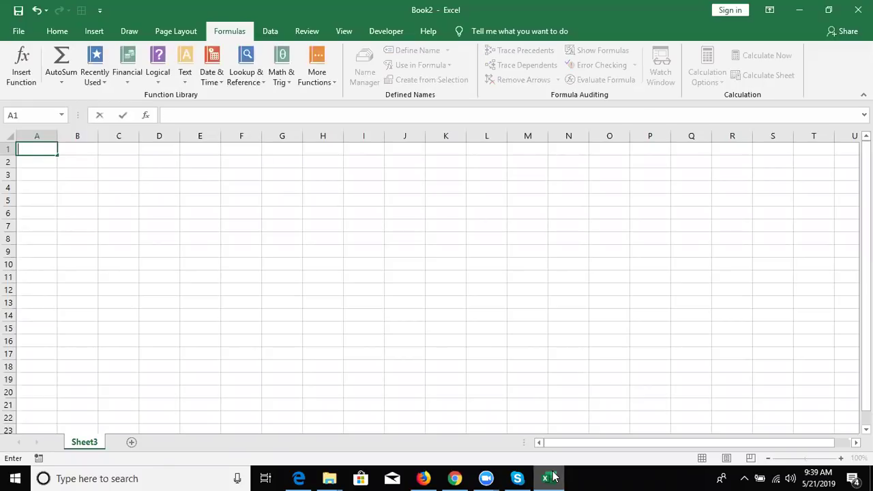
type("*")
key("Return")
type("*")
key("Tab")
type("*")
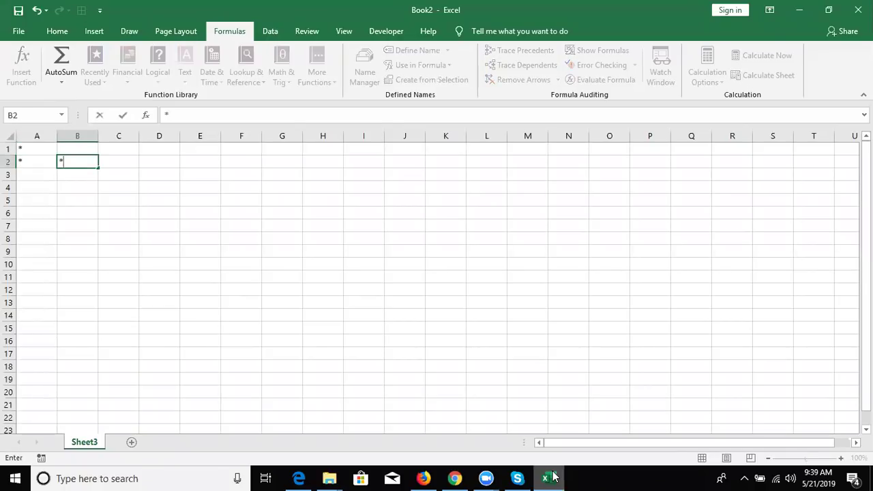
key("Return")
Step: Add three asterisks across row 3 and four across row 4
key("Left")
type("*")
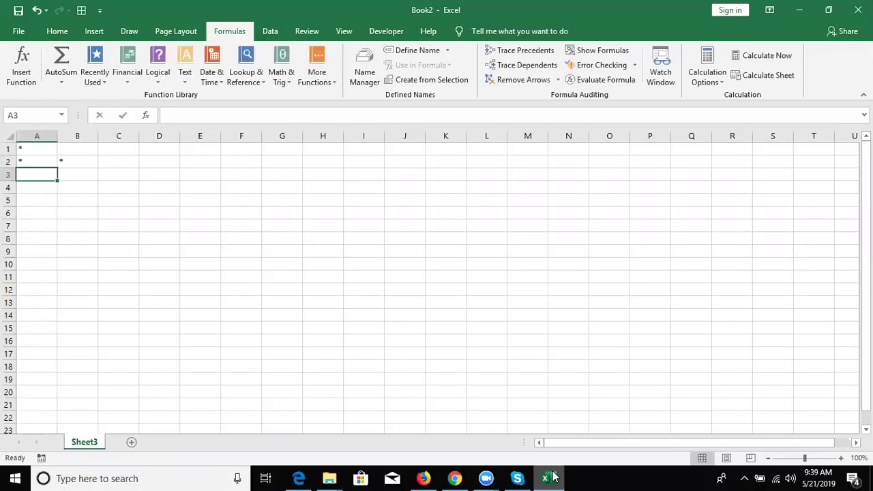
key("Tab")
type("*")
key("Tab")
type("*")
key("Return")
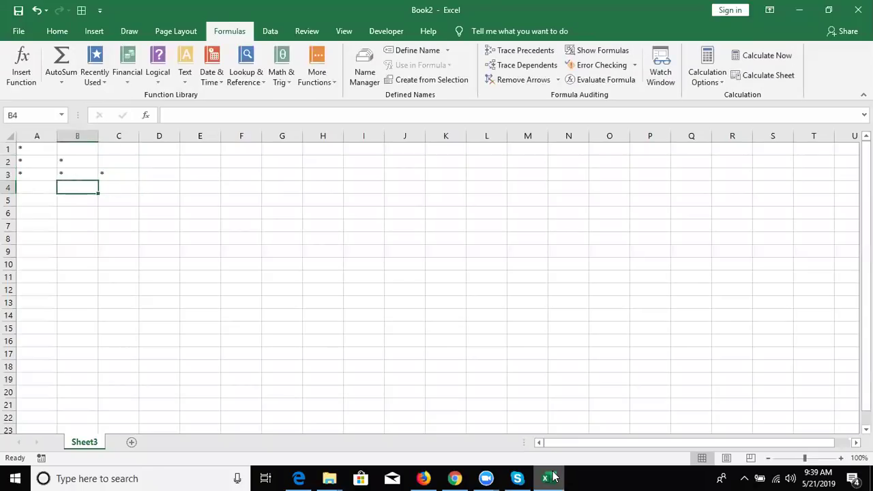
type("*")
key("Tab")
type("*")
key("Tab")
type("*")
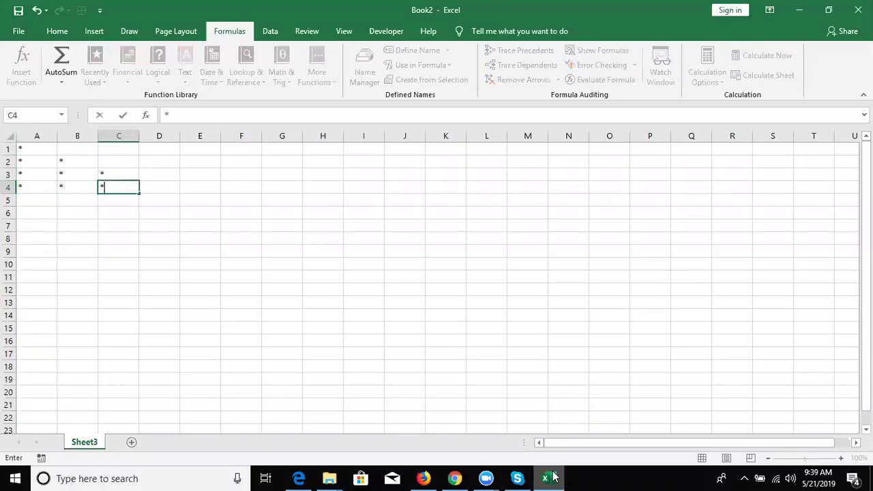
key("Tab")
type("*")
key("Tab")
Step: Fill row 5 with five asterisks from A5 to E5
key("Left")
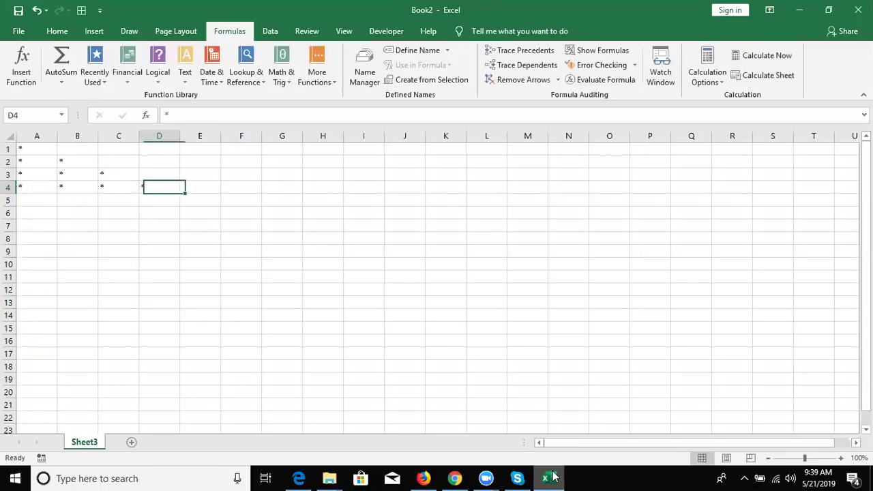
key("Left")
key("Left")
key("Left")
key("Down")
type("*\t*\t*\t*\t*")
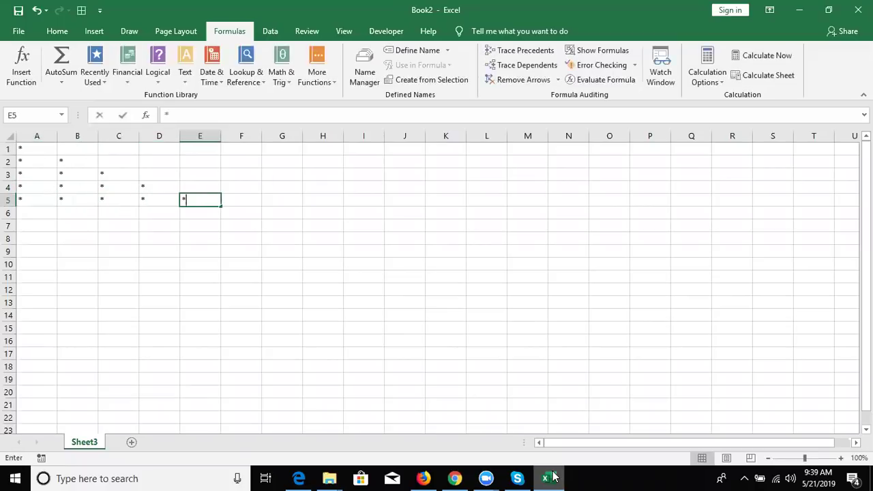
key("Tab")
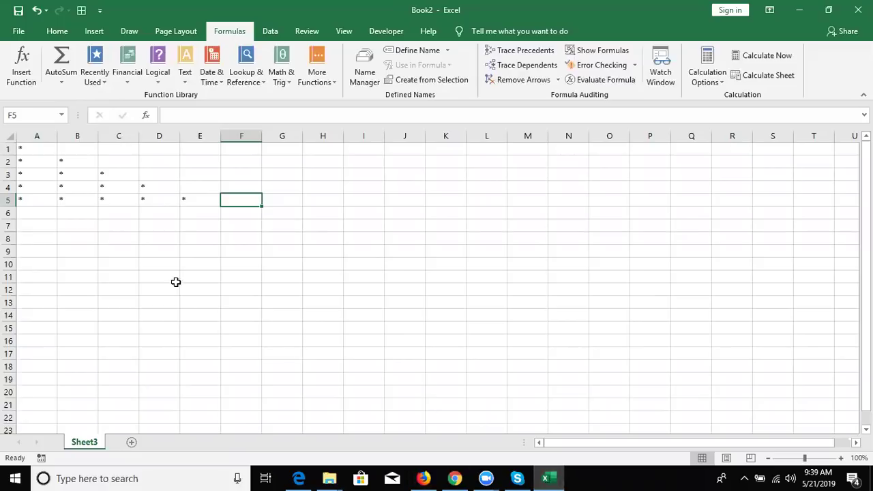
Step: AutoFit every column of the sheet to the asterisk width
left_click(12, 137)
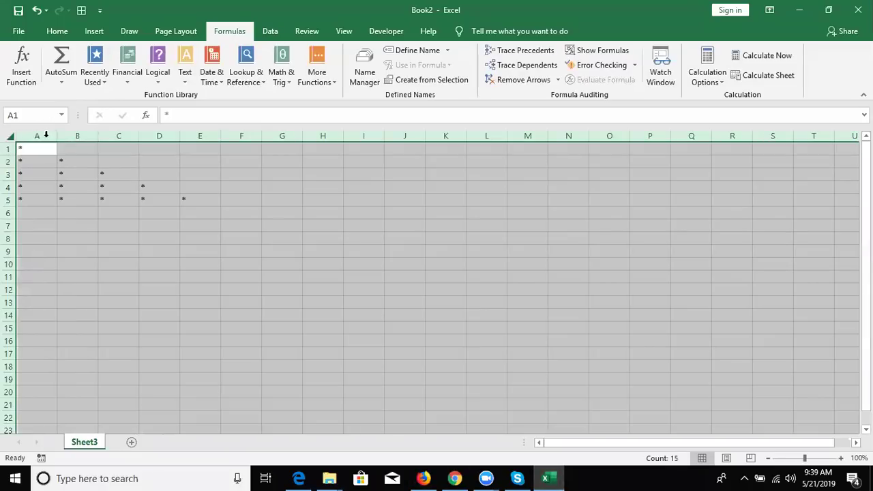
double_click(96, 141)
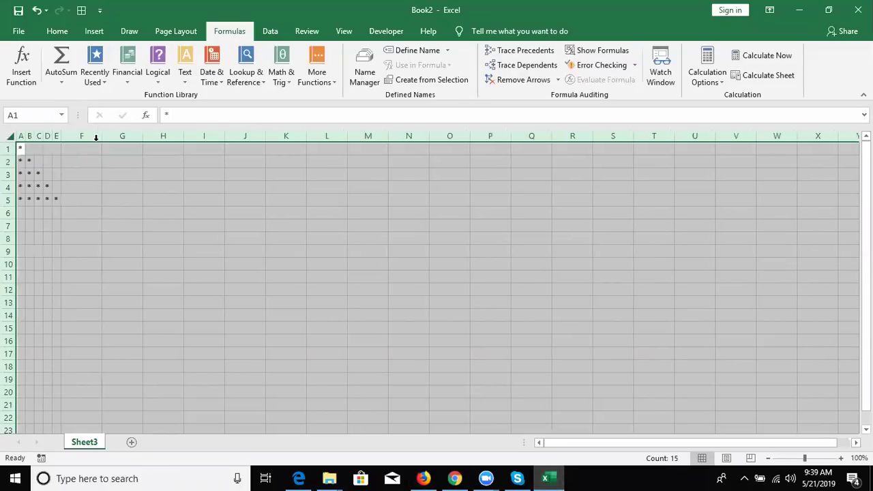
left_click(113, 208)
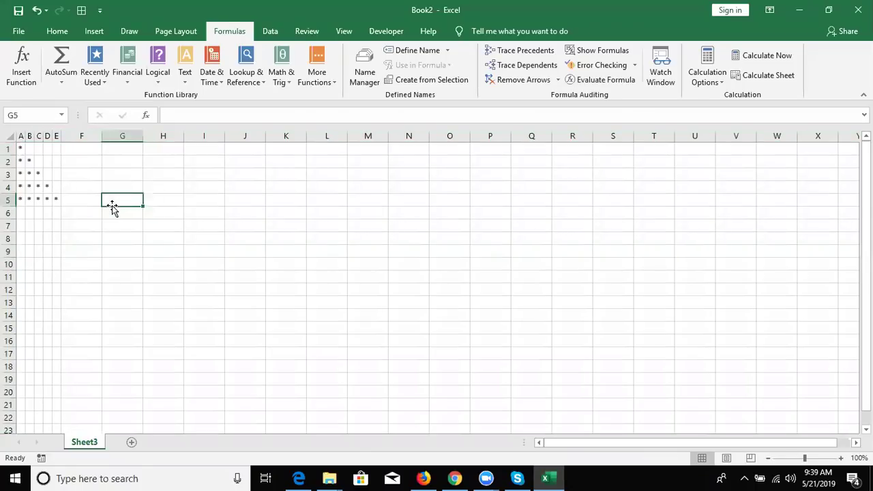
Step: Check the triangle by selecting across row 1 and down A1:A5
key("Left")
key("Left")
key("Left")
key("Left")
key("Left")
key("Left")
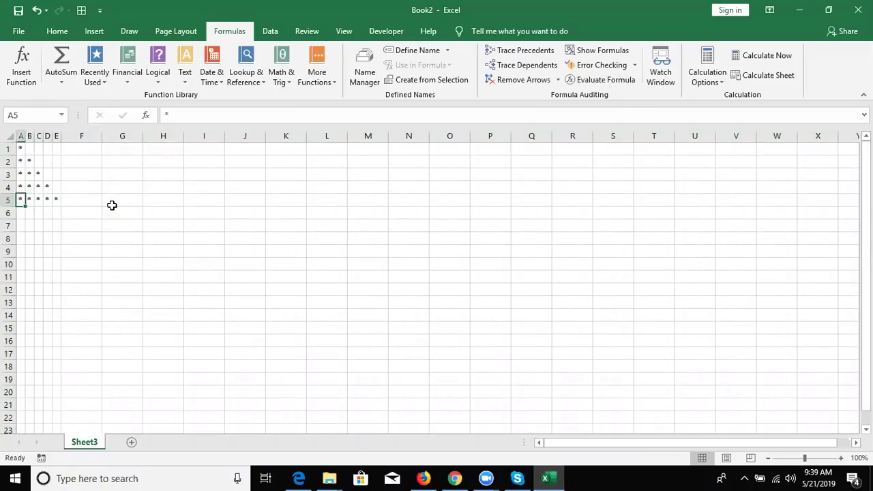
key("Up")
key("Up")
key("Up")
key("Up")
key("shift+Right")
key("shift+Right")
key("shift+Right")
key("shift+Right")
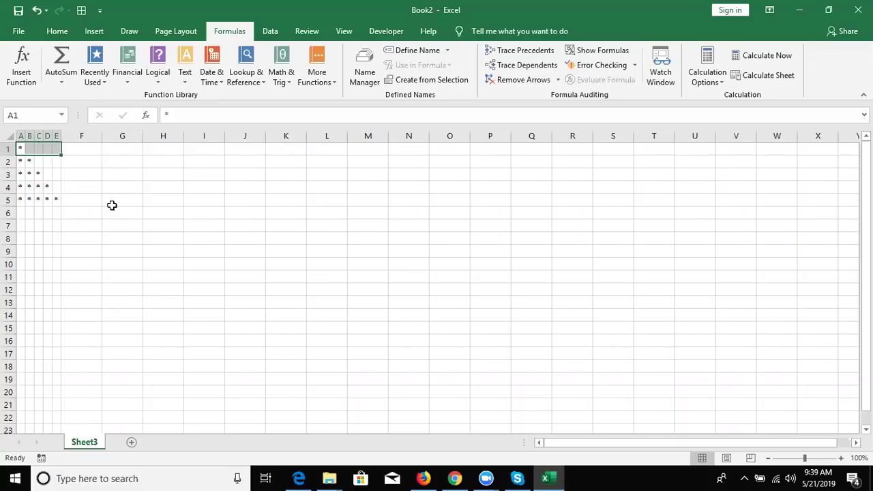
key("Left")
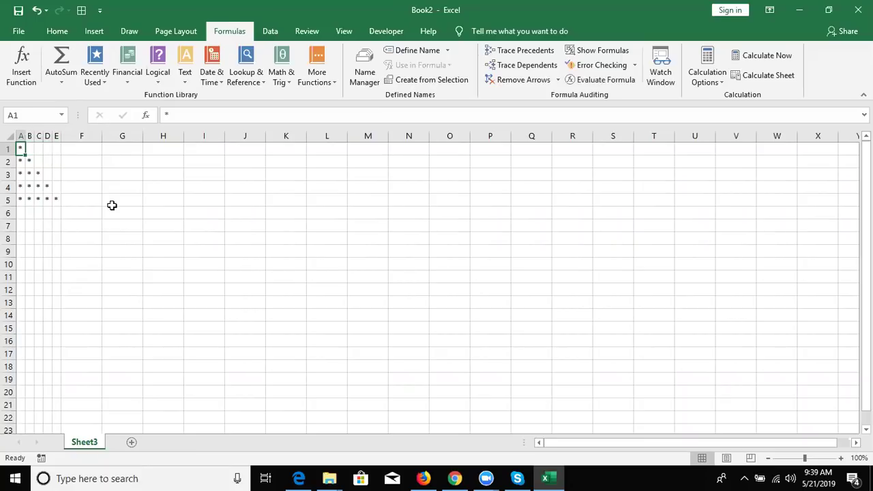
key("ctrl+shift+Down")
key("Up")
key("Down")
key("Up")
Step: Step through the triangle cells from A2 down to row 5 and back to A1
key("Down")
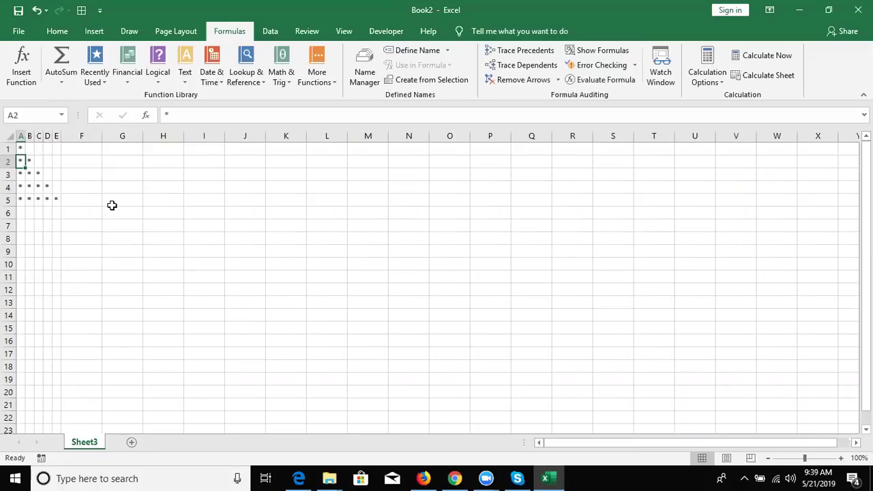
key("Right")
key("Left")
key("Down")
key("Right")
key("Right")
key("Down")
key("Left")
key("Down")
key("Right")
key("Up")
key("Up")
key("Up")
key("Up")
key("Left")
key("Left")
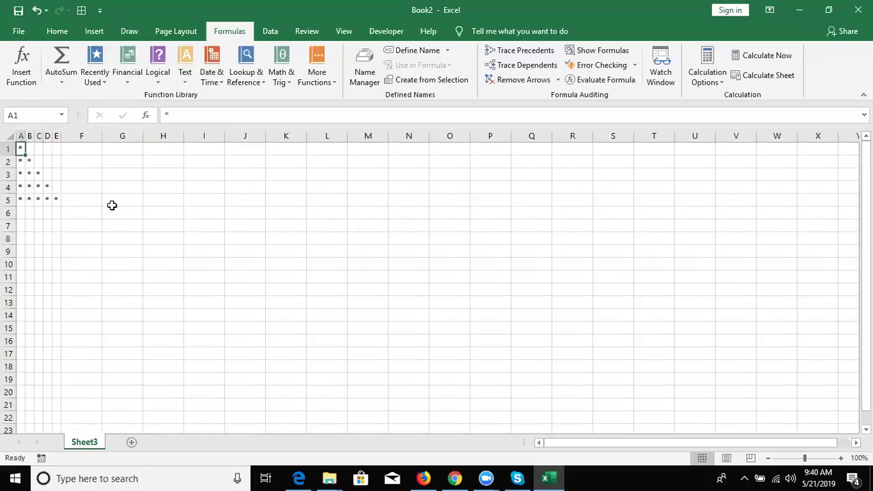
Step: From the Developer tools, open Visual Basic, insert a new module and declare Sub rr()
left_click(386, 34)
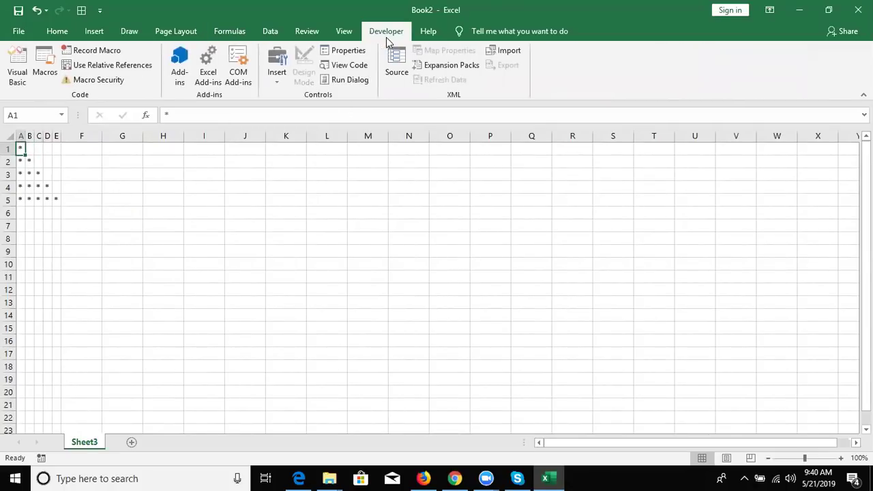
left_click(18, 69)
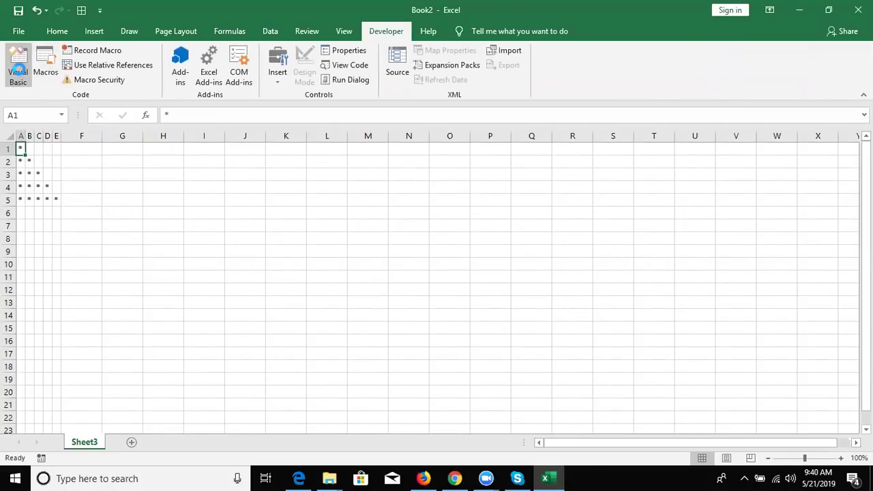
left_click(93, 27)
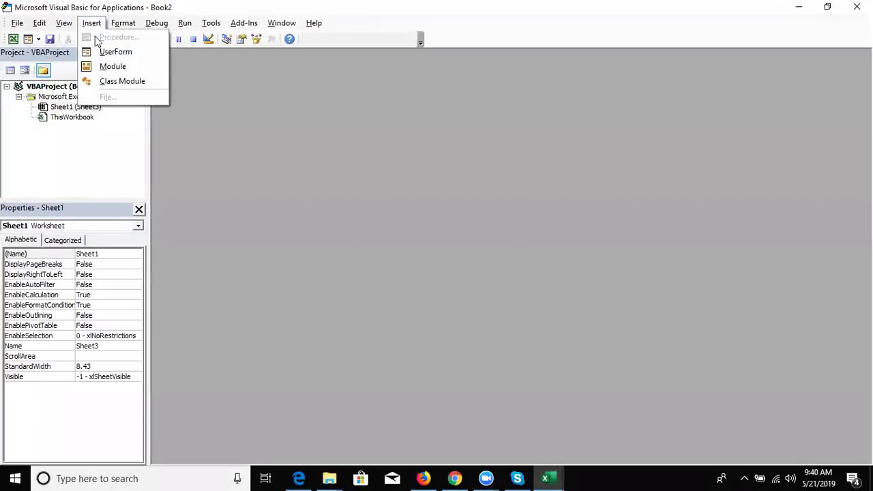
left_click(102, 66)
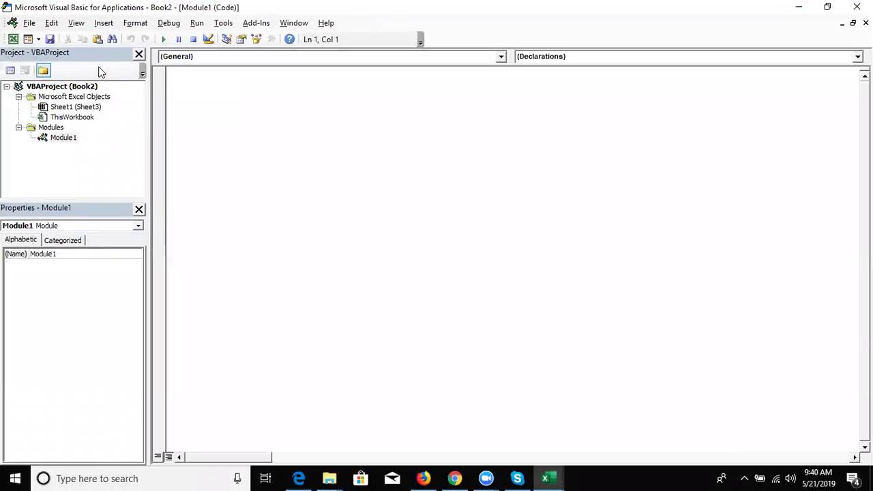
type("sub rr()")
key("Return")
Step: Write the loop headers For i = 1 To 5 and For j = 1 To i
key("Return")
key("Return")
key("Return")
key("Up")
key("Up")
key("Up")
type("for i = 1 to 5")
key("Return")
key("Return")
key("Return")
key("Tab")
type("for j = ")
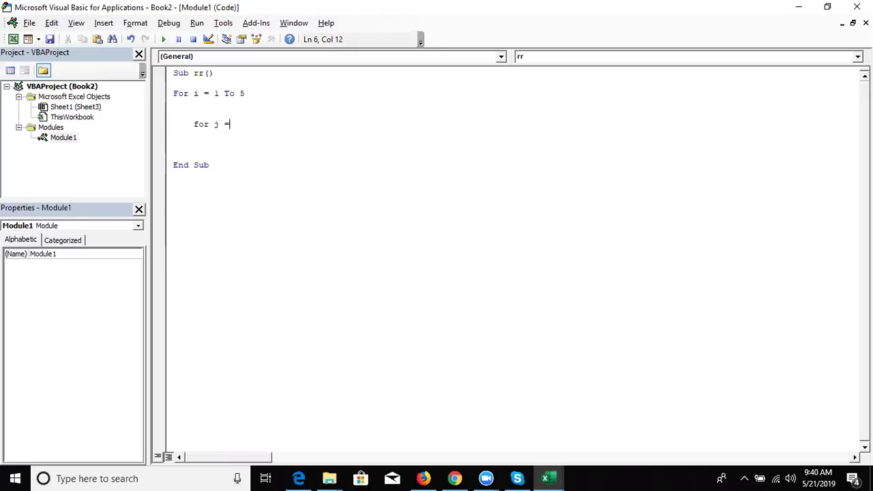
type("1 to")
key("Return")
key("Return")
Step: Close the loops with Next j and Next i, leaving an indented empty line inside
type("next ")
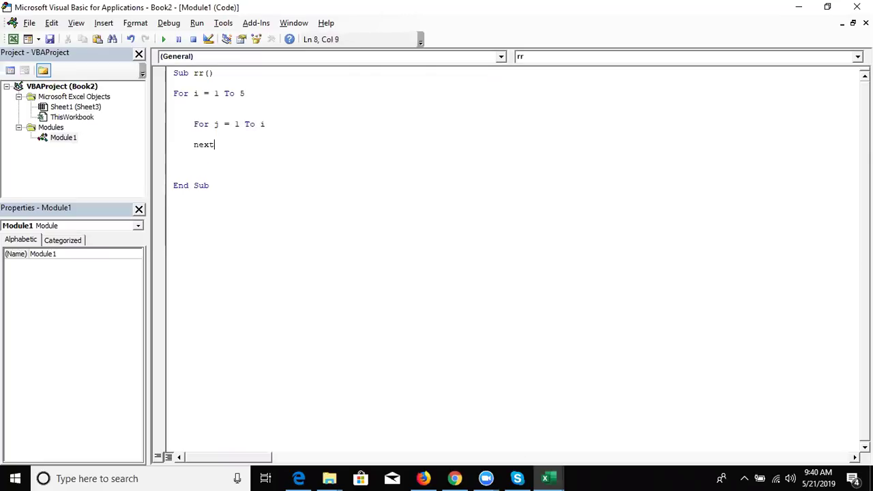
type("i")
key("Return")
key("Return")
key("Return")
key("BackSpace")
key("BackSpace")
key("BackSpace")
key("BackSpace")
key("BackSpace")
type("j")
key("Return")
key("BackSpace")
type("next ")
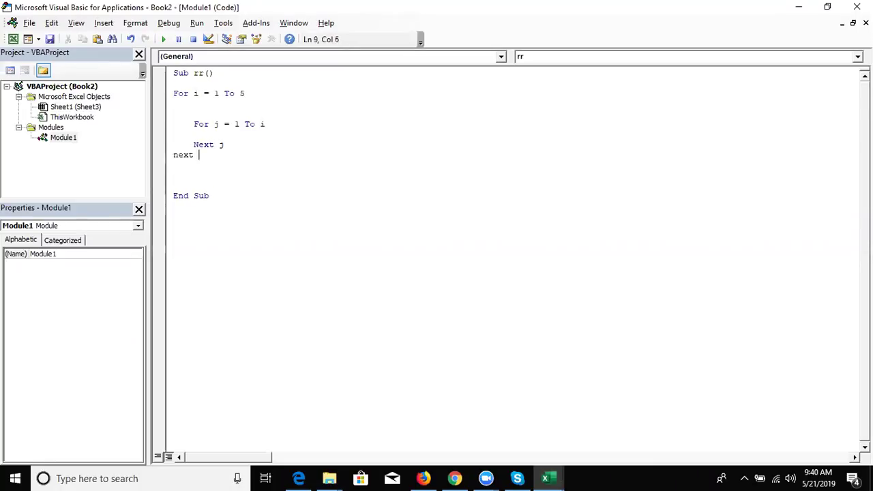
type("i")
key("Return")
key("Up")
key("Return")
key("Up")
key("Up")
key("Up")
key("Tab")
Step: Set the inner loop body to Cells(i, j).Value = "*", run rr, and view the sheet
type("range(")
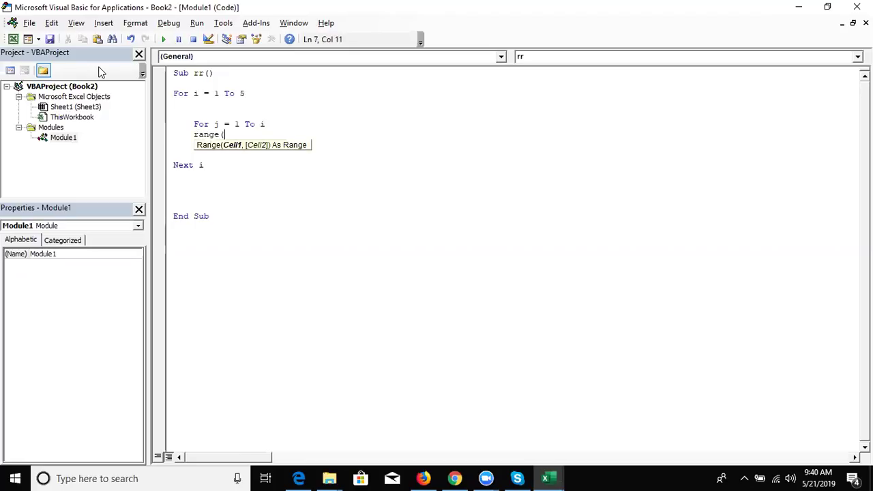
type("\"A\"")
key("BackSpace")
key("BackSpace")
key("BackSpace")
key("BackSpace")
key("BackSpace")
key("BackSpace")
key("BackSpace")
key("BackSpace")
key("BackSpace")
key("BackSpace")
type("cells")
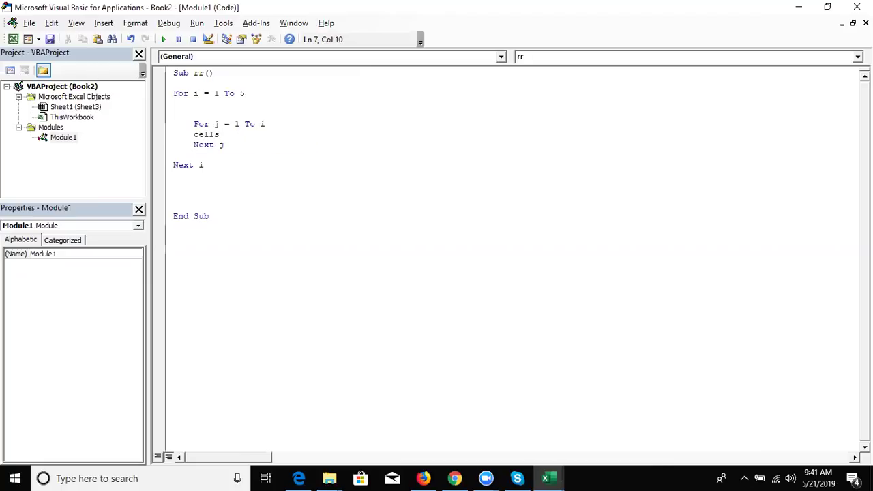
type("(i,j")
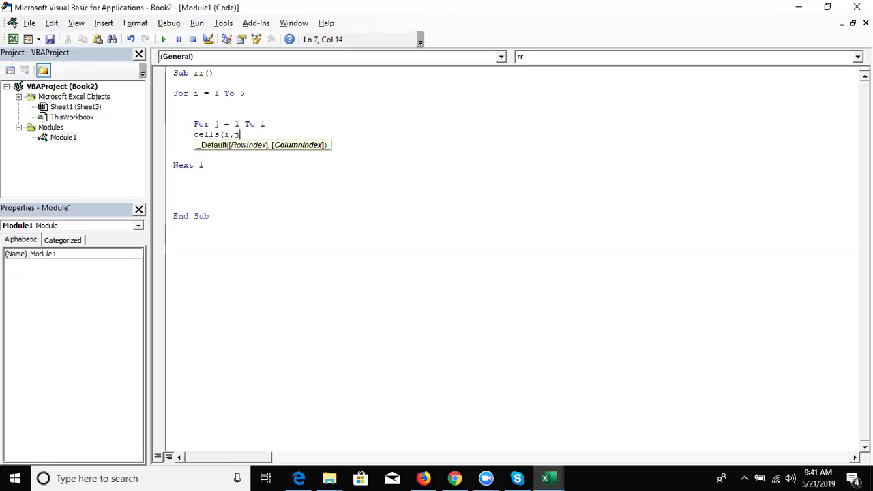
type(").value=")
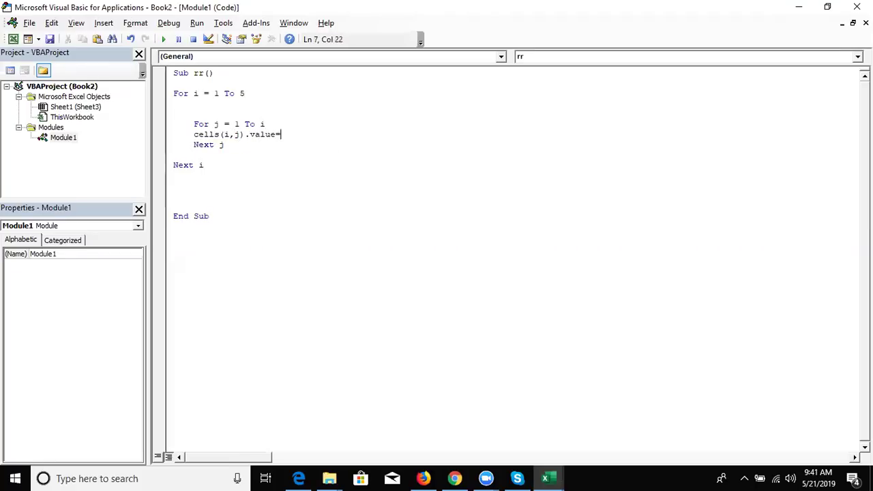
type("\"*\"")
key("Down")
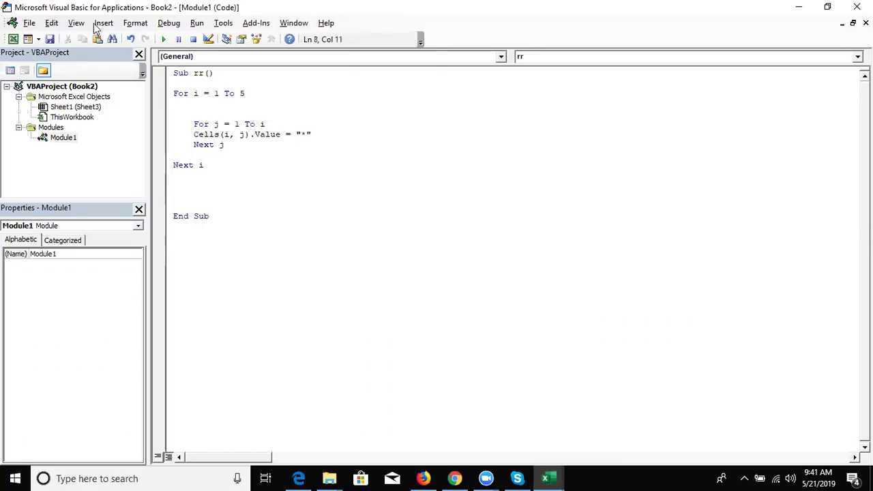
left_click(166, 39)
key("alt+F11")
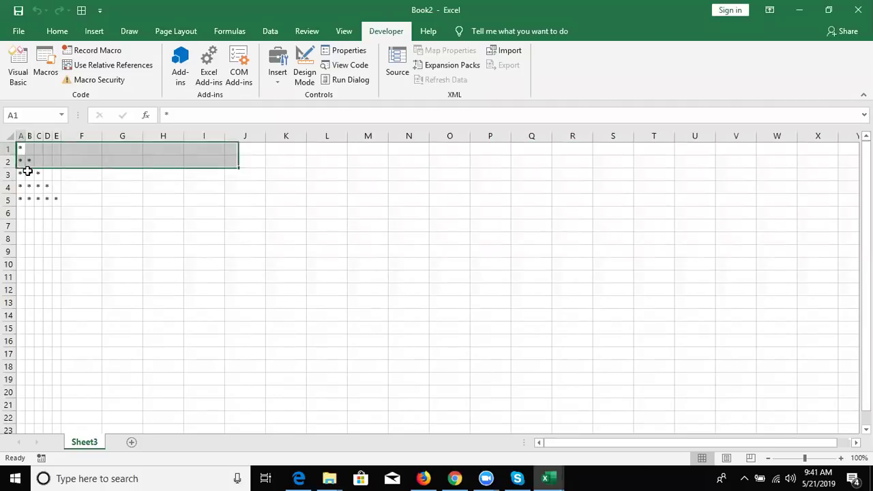
Step: Select A1:E5 and delete its asterisks, glancing at the rr code in between
key("shift+Down")
key("shift+Down")
key("shift+Down")
key("shift+Down")
key("shift+Right")
key("shift+Right")
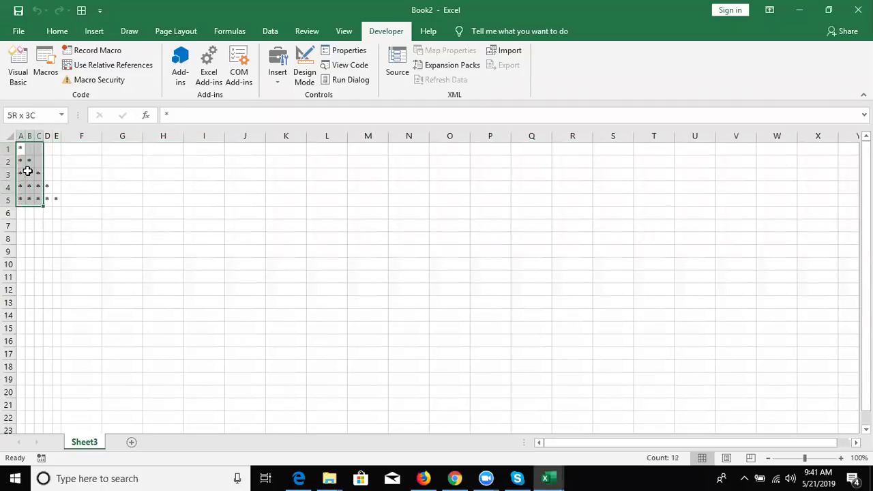
key("shift+Right")
key("shift+Right")
key("Delete")
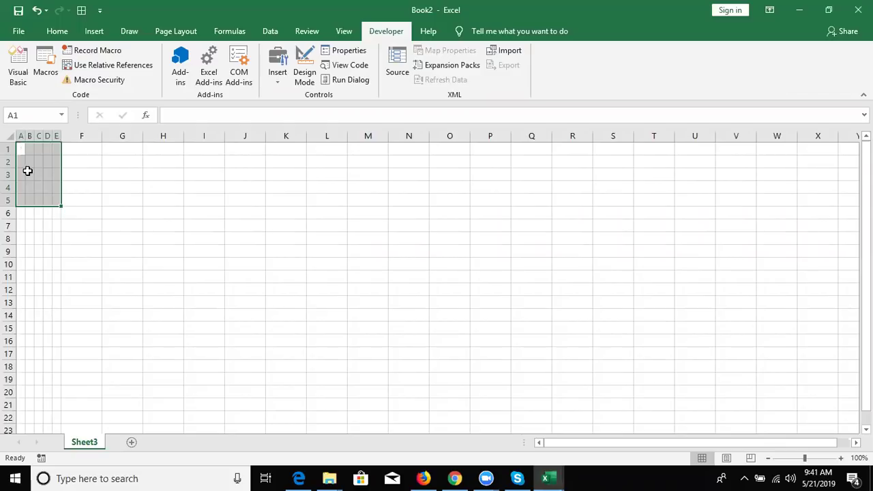
key("alt+Tab")
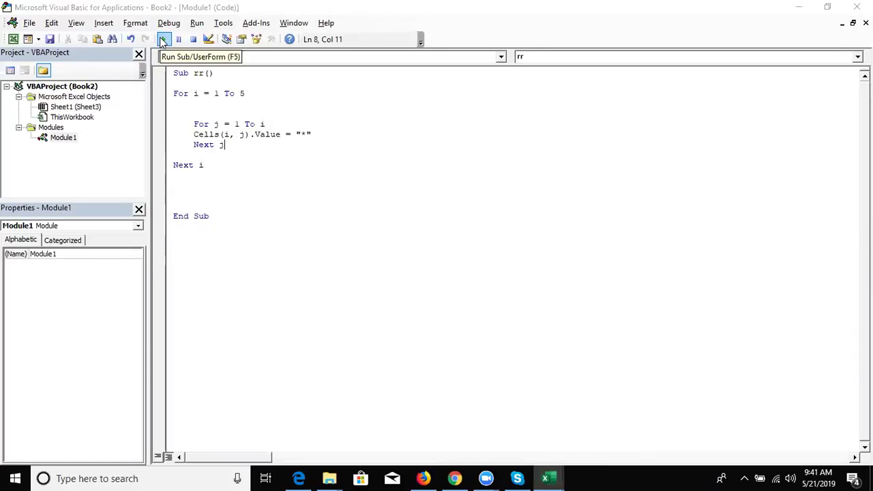
left_click(196, 104)
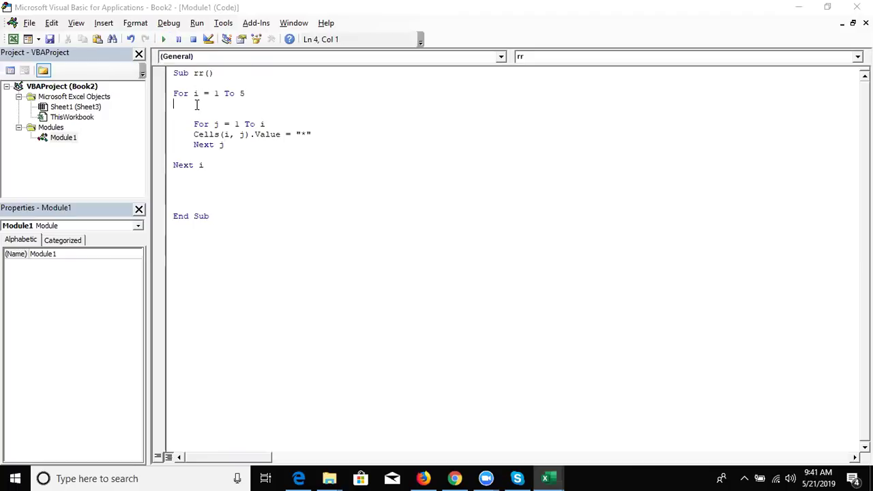
key("alt+F11")
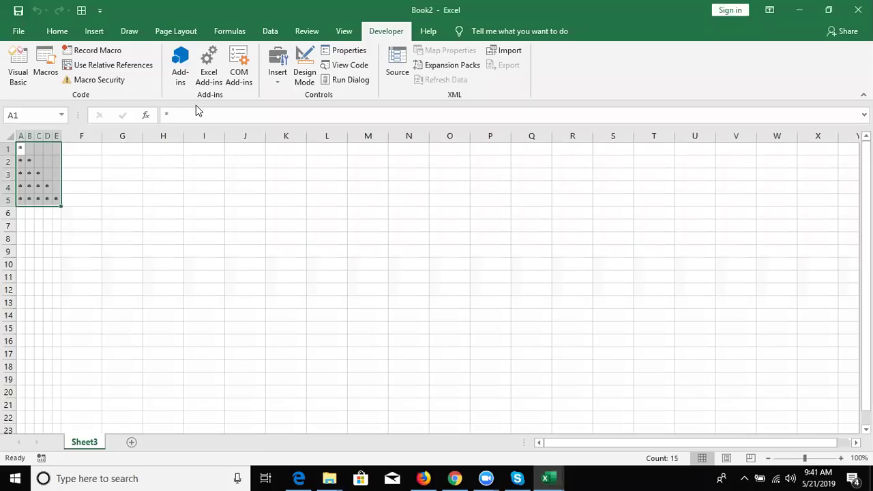
key("Delete")
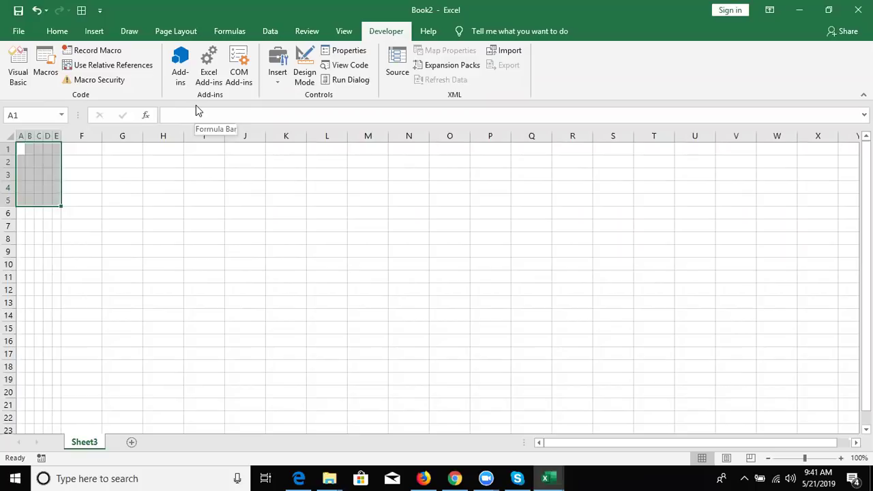
Step: Type asterisks into E1, D2:E2 and C3:E3 for the first three rows
key("Right")
key("Right")
key("Right")
key("Right")
type("*")
key("ctrl+Return")
key("Return")
type("*")
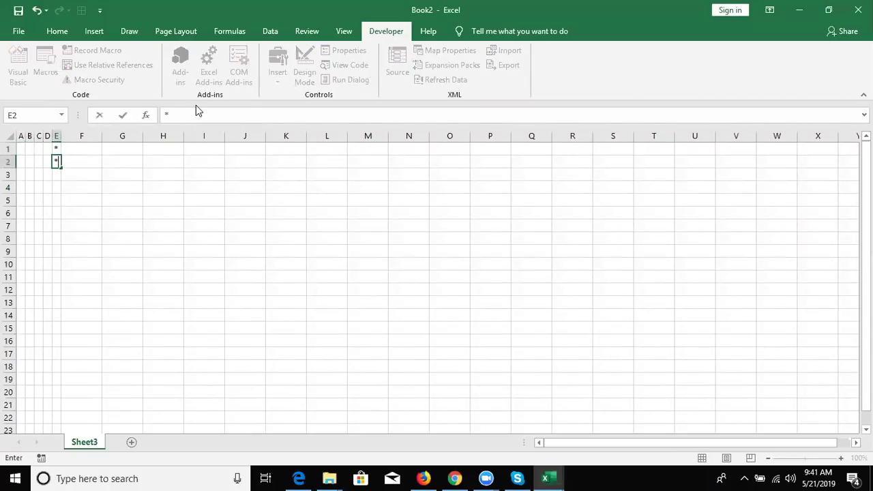
key("Left")
type("*")
key("Return")
key("Right")
type("*")
key("Left")
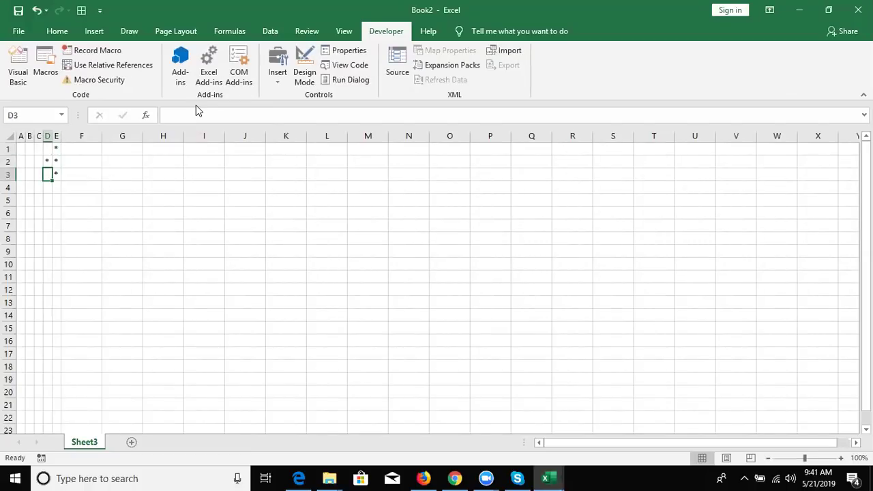
type("*")
key("Left")
type("*")
key("Return")
Step: Fill row 4 with asterisks in B4:E4 and add the asterisk in E5
key("Right")
key("Right")
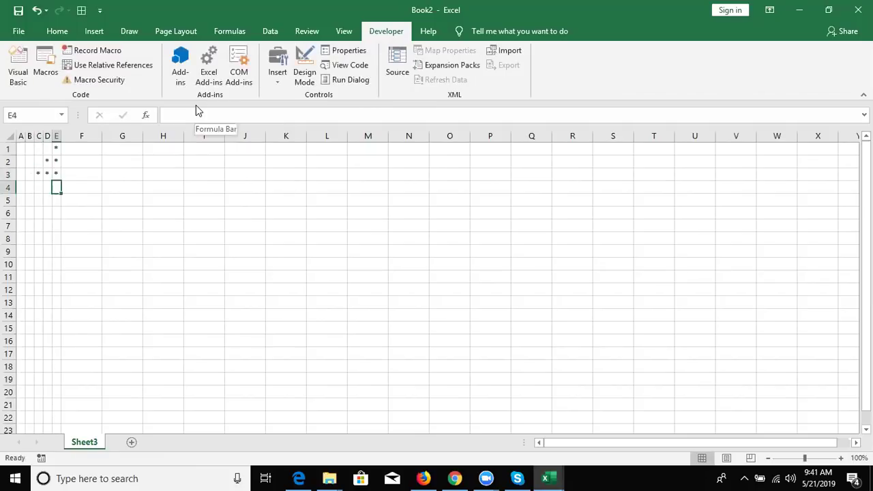
type("*")
key("Left")
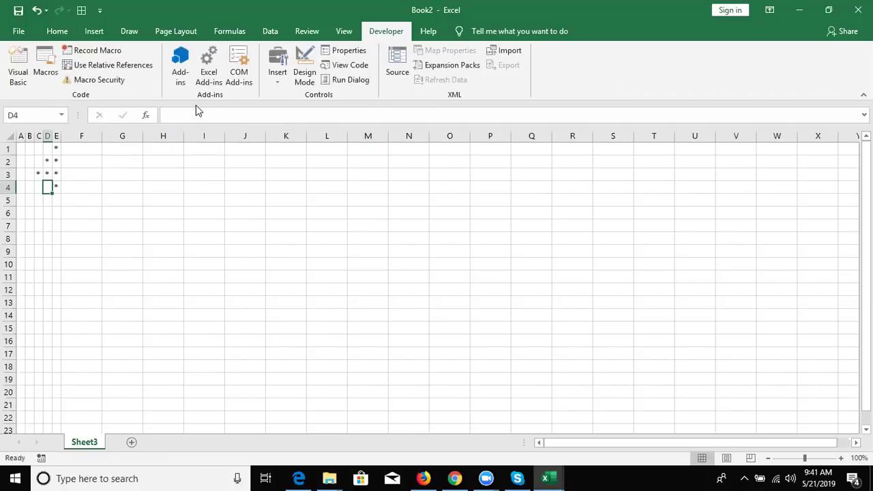
type("*")
key("Left")
type("*")
key("Left")
key("Escape")
type("*")
key("Return")
key("Right")
key("Right")
key("Tab")
type("*")
key("Return")
Step: Complete row 5 with asterisks from D5 back to A5
key("Up")
key("Up")
key("Right")
key("Down")
key("Left")
type("*")
key("Left")
type("*")
key("Left")
type("*")
key("Left")
type("*")
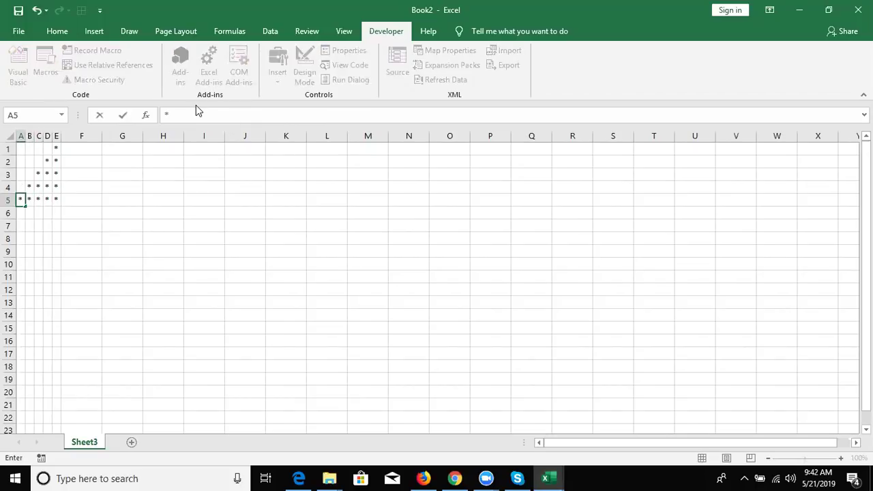
key("Up")
key("Up")
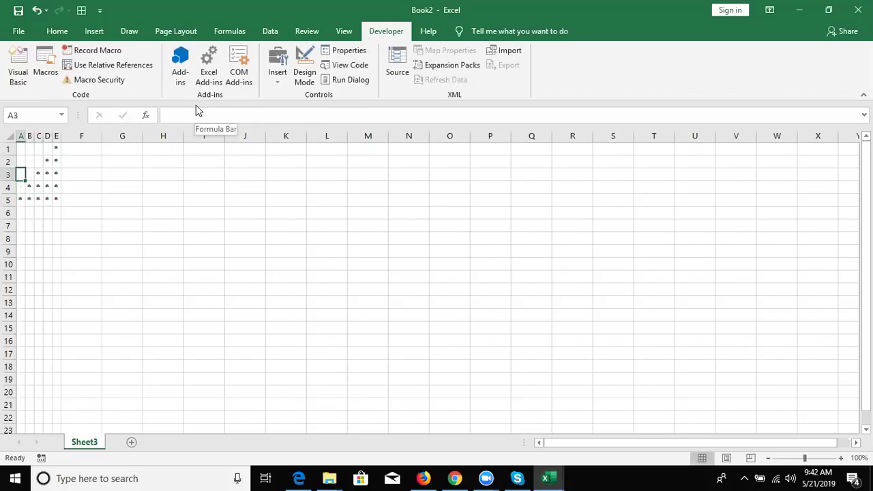
key("Up")
key("Up")
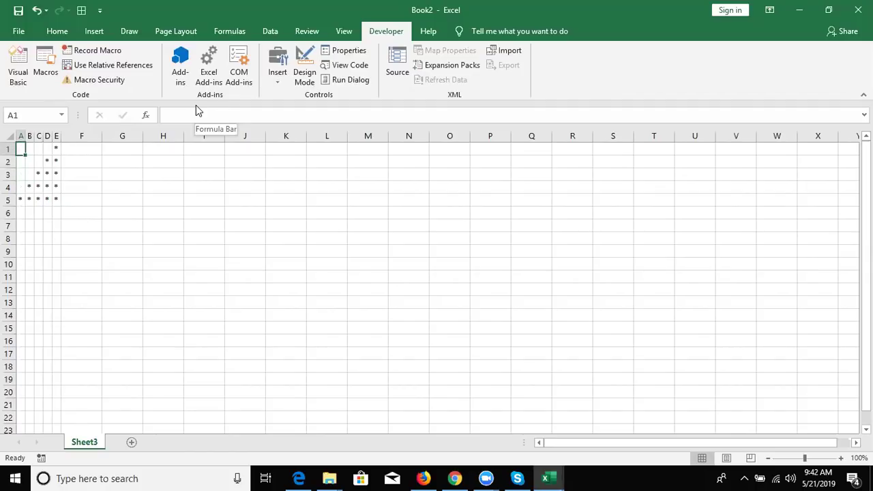
Step: Check the stars in E1 and D2, then switch back to the VBA editor
left_click(56, 151)
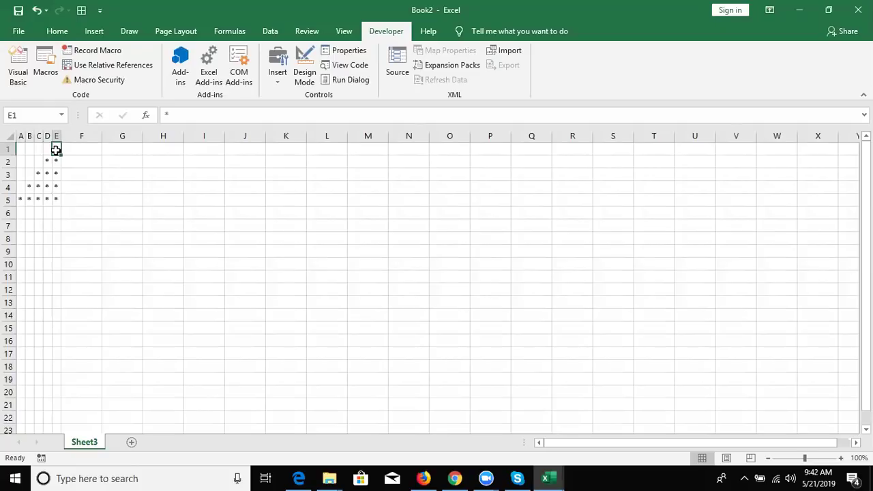
key("Down")
key("Left")
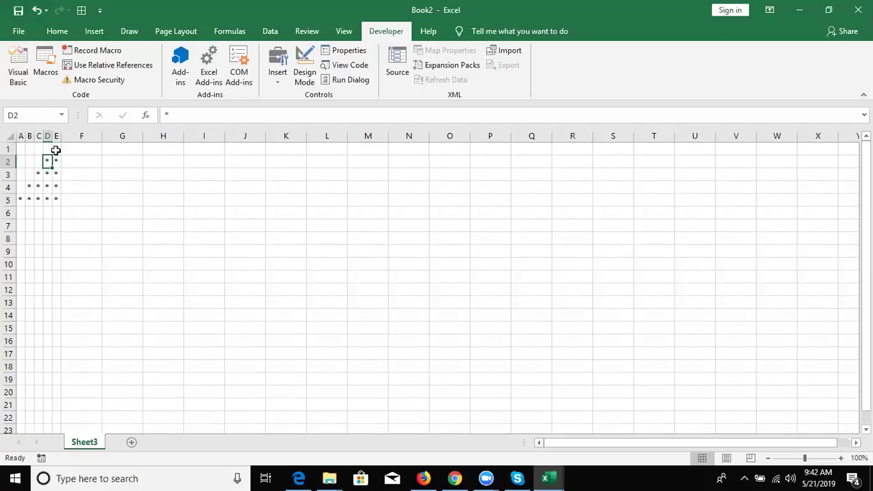
key("alt+F11")
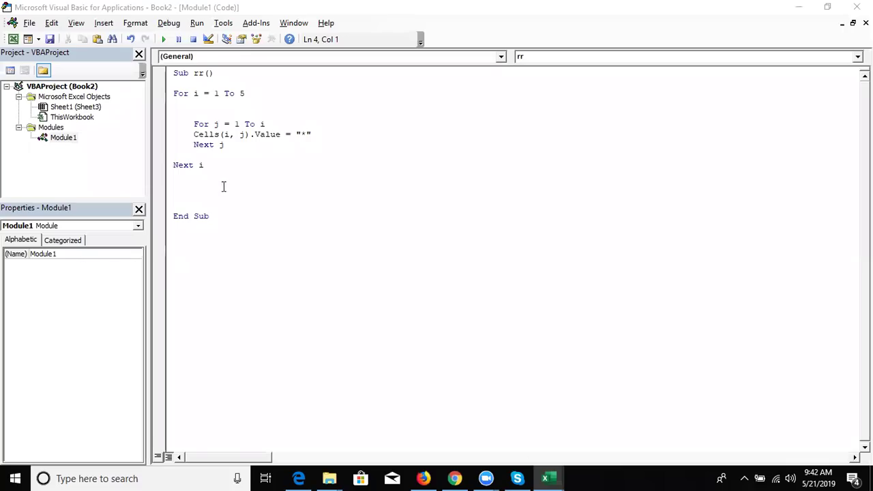
Step: Duplicate the rr macro below its End Sub and rename the copy rr_1
left_click_drag(221, 217, 150, 36)
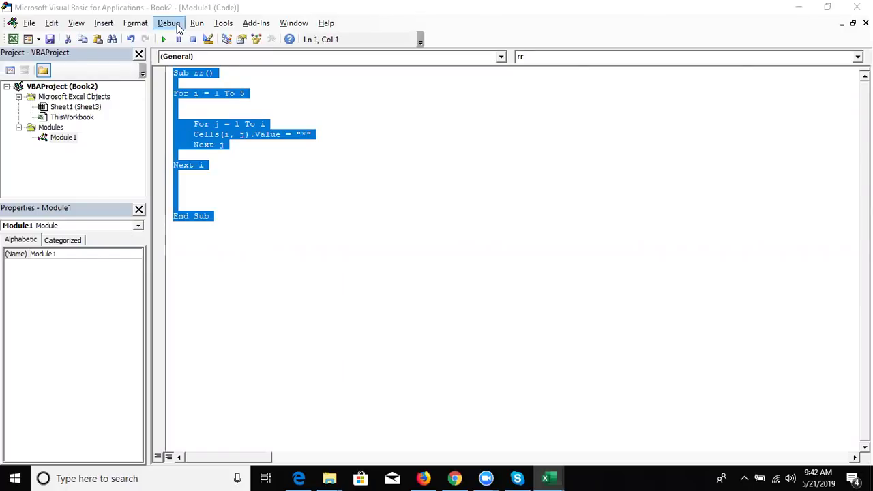
left_click(176, 247)
type("Sub rr()  For i = 1 To 5       For j = 1 To i     Cells(i, j).Value = \"*\"     Next j  Next i     End Sub")
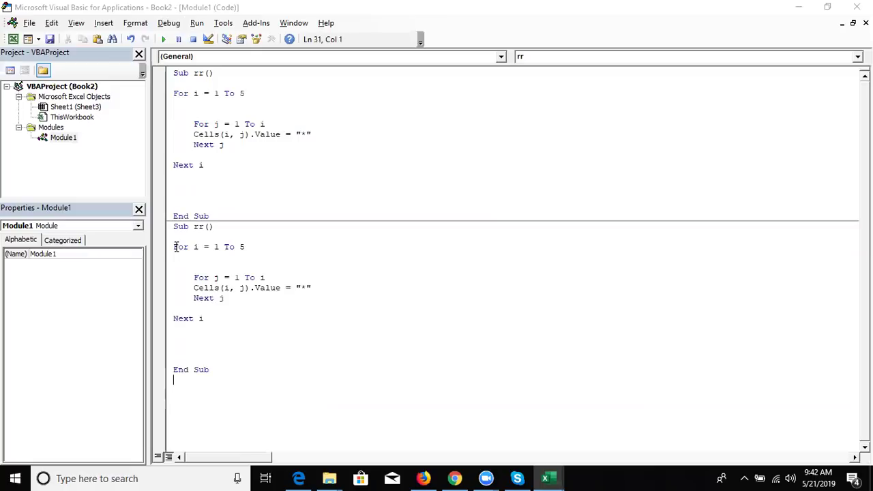
left_click(206, 228)
type("1")
left_click(320, 352)
Step: Change the copy's Cells(i, j) to Cells(i, 6 - j), then select the star pattern on the sheet
double_click(228, 289)
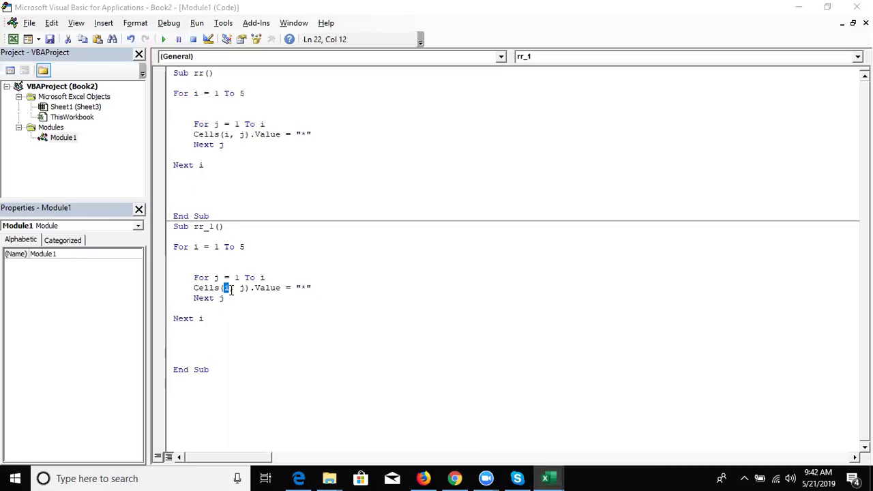
left_click(241, 289)
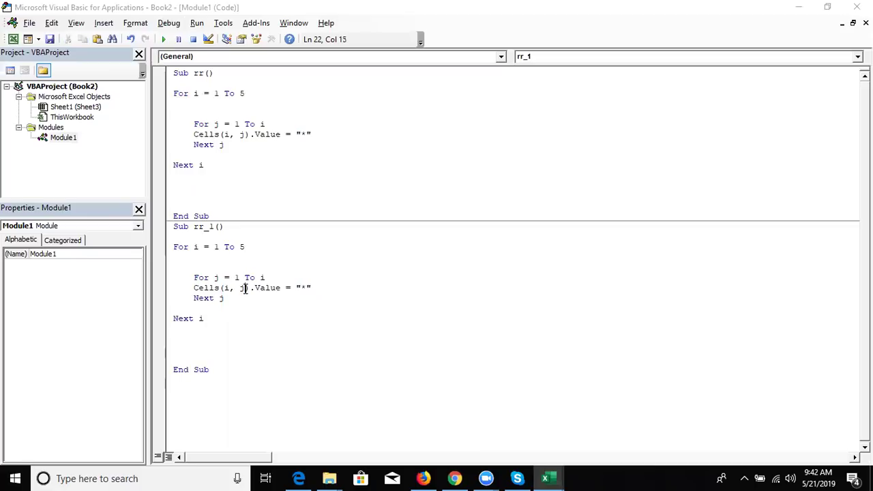
type("6-")
left_click(232, 320)
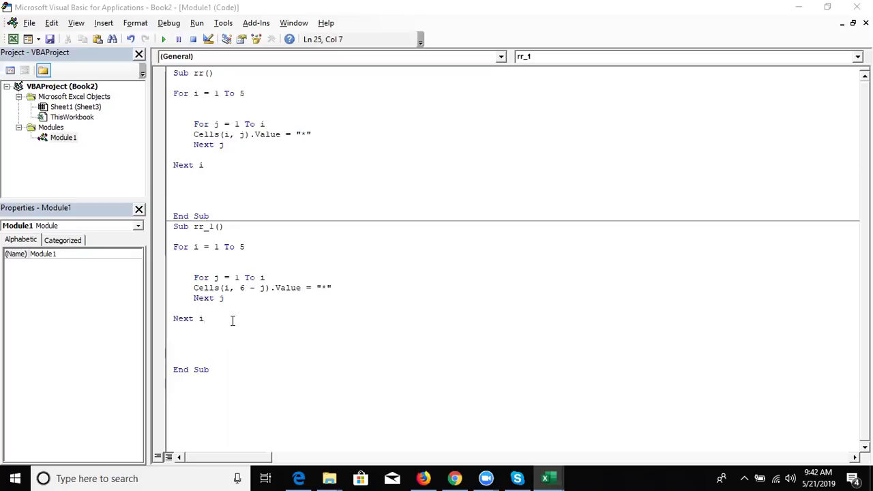
key("alt+F11")
key("shift+Left")
key("shift+Left")
key("shift+Left")
key("shift+Down")
key("shift+Down")
Step: Clear the stars from A1:E5 and run rr_1 to draw the right-aligned triangle
key("shift+Down")
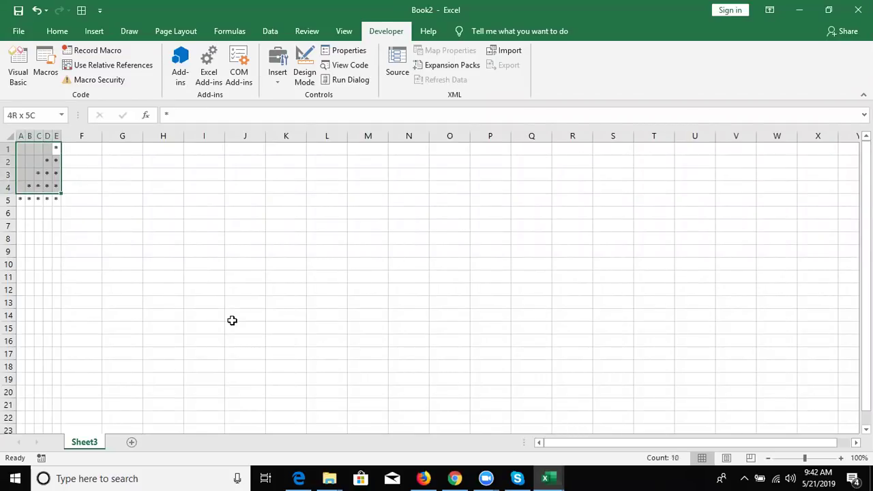
key("shift+Down")
key("Delete")
key("alt+F11")
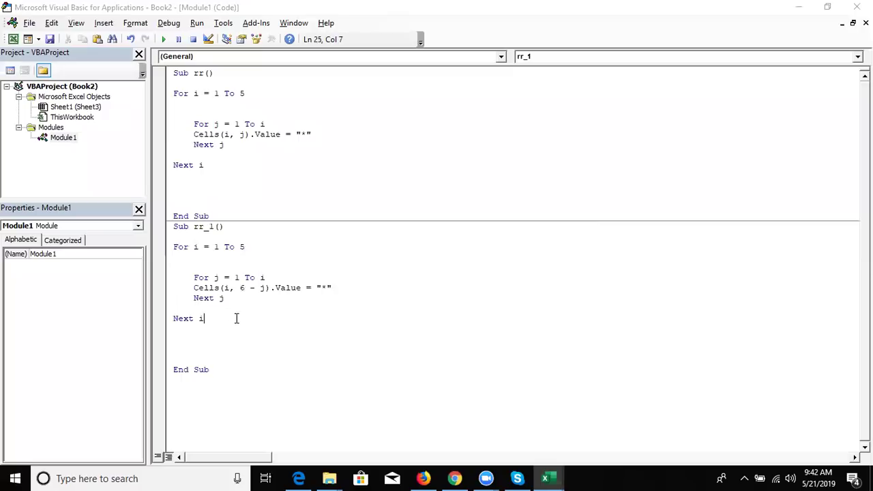
left_click(226, 298)
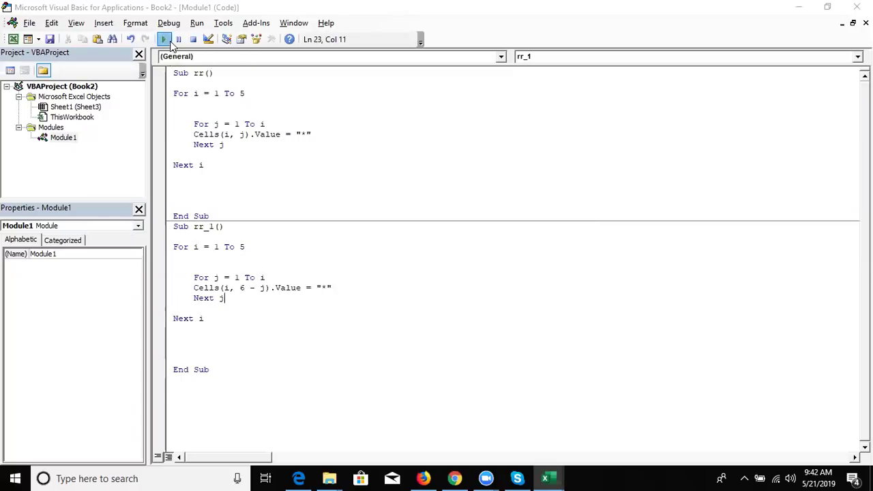
left_click(172, 43)
key("alt+F11")
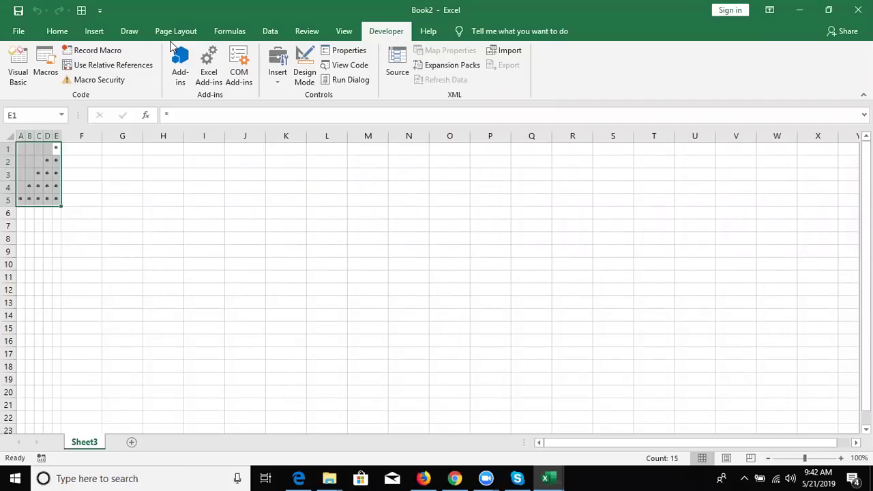
Step: Highlight 'To' in rr's loop, select cell F1 beside the pattern, and return to the code
key("alt+Tab")
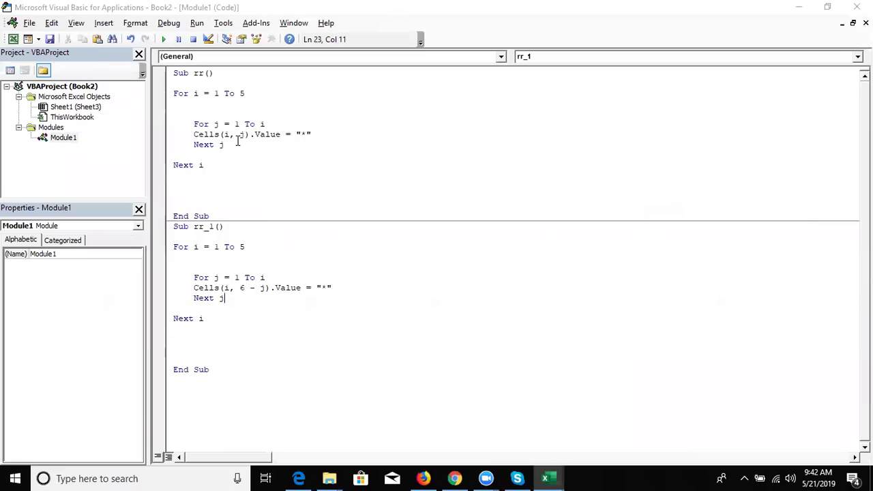
double_click(249, 125)
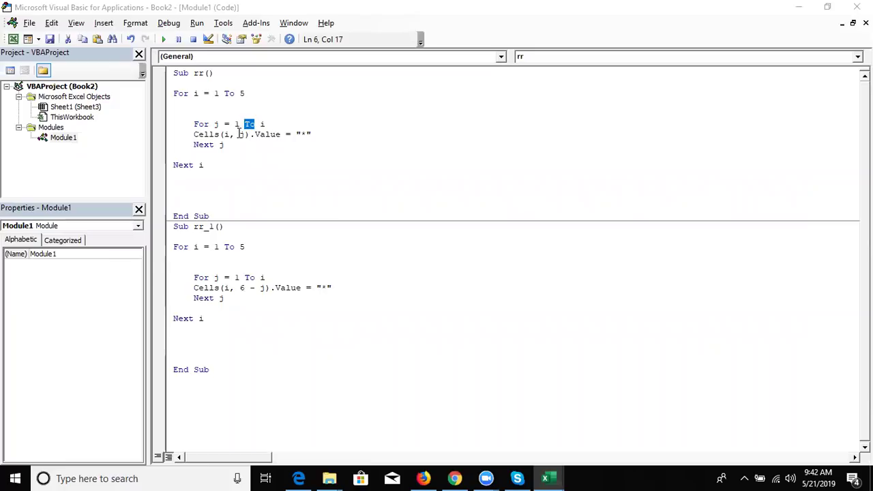
left_click(228, 134)
key("alt+F11")
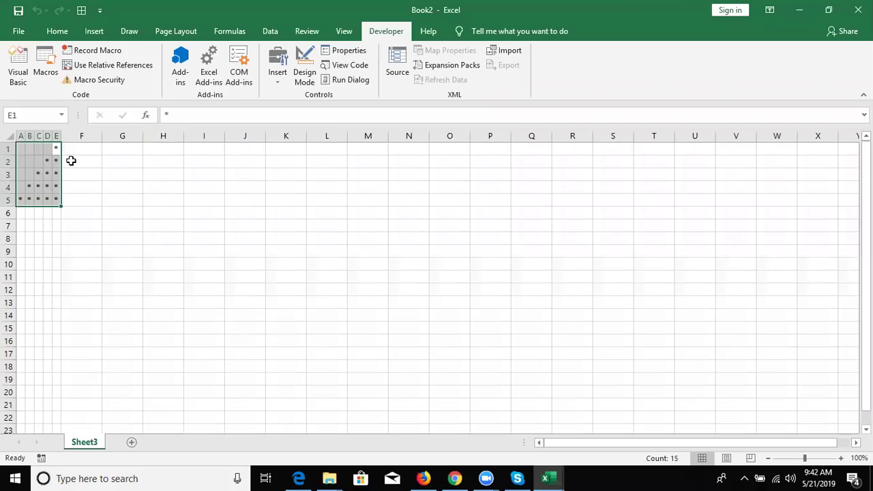
left_click(22, 151)
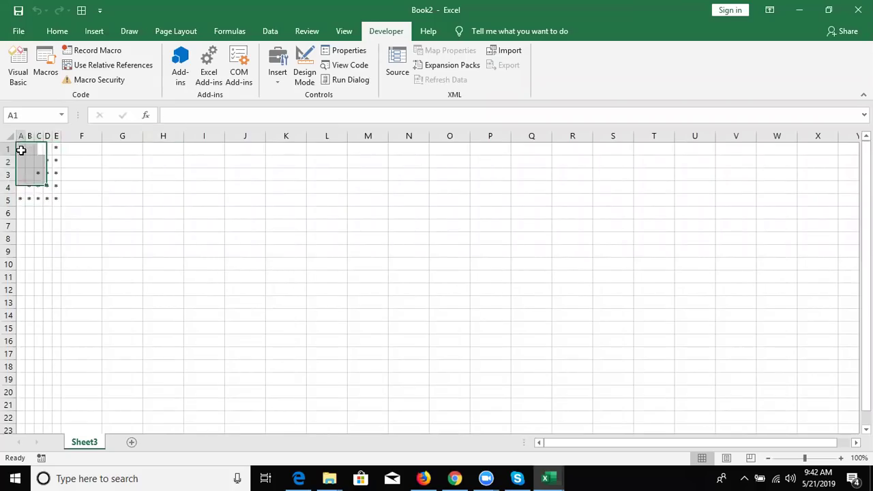
left_click(68, 148)
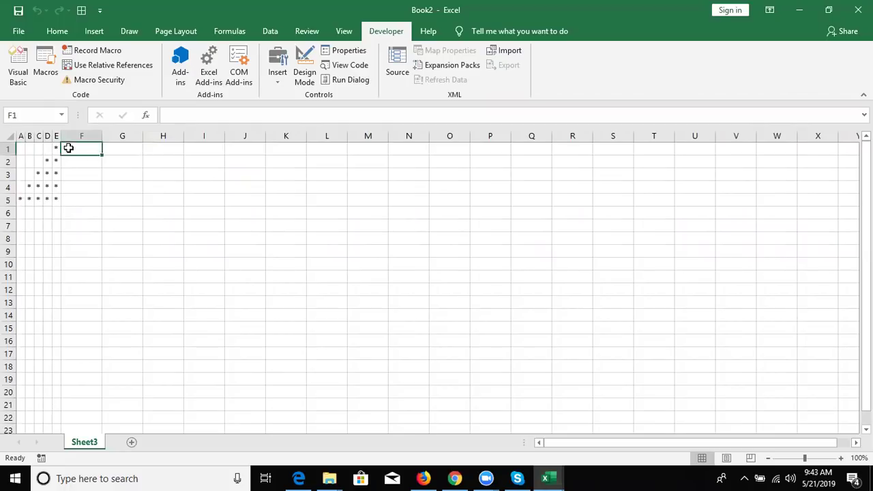
key("alt+F11")
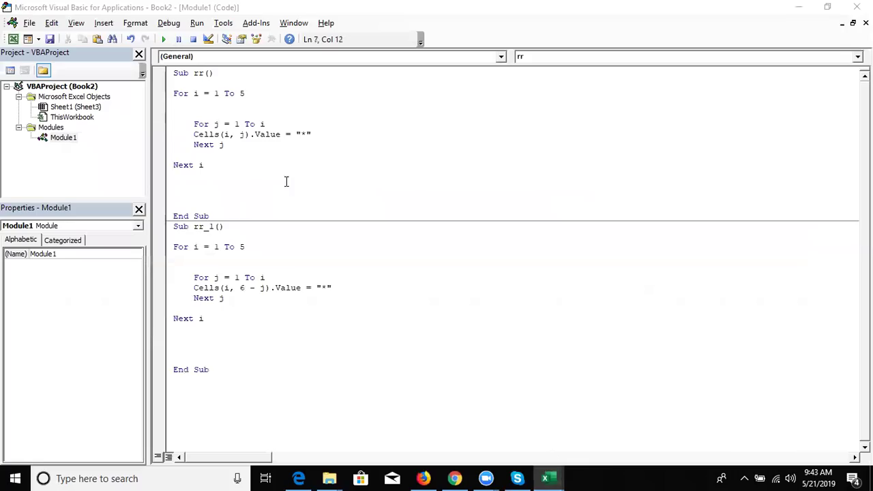
Step: Edit rr's Cells line to Cells(i, 5 + j) and select that whole statement
left_click(240, 134)
type("5+")
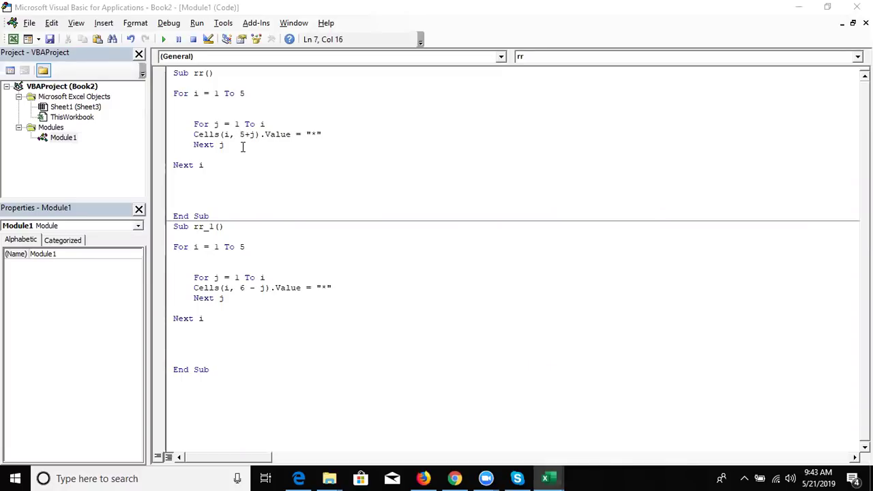
left_click(243, 147)
key("Home")
key("Up")
key("shift+End")
key("ctrl+c")
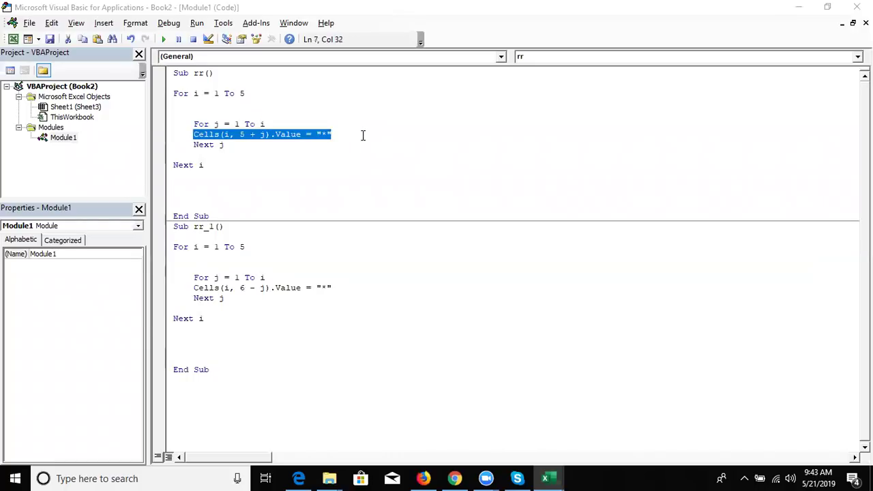
Step: Insert the copied Cells(i, 5 + j) line into rr_1 above Next j
left_click(194, 298)
key("Return")
key("Up")
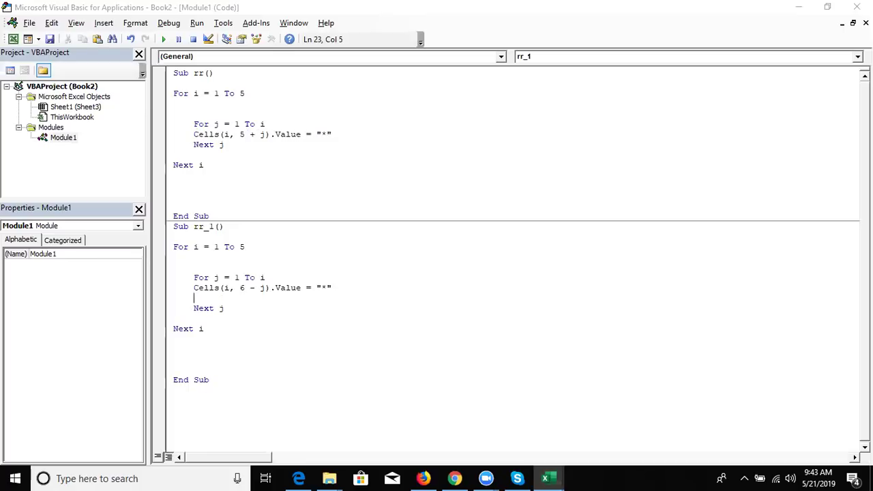
key("ctrl+v")
left_click(255, 278)
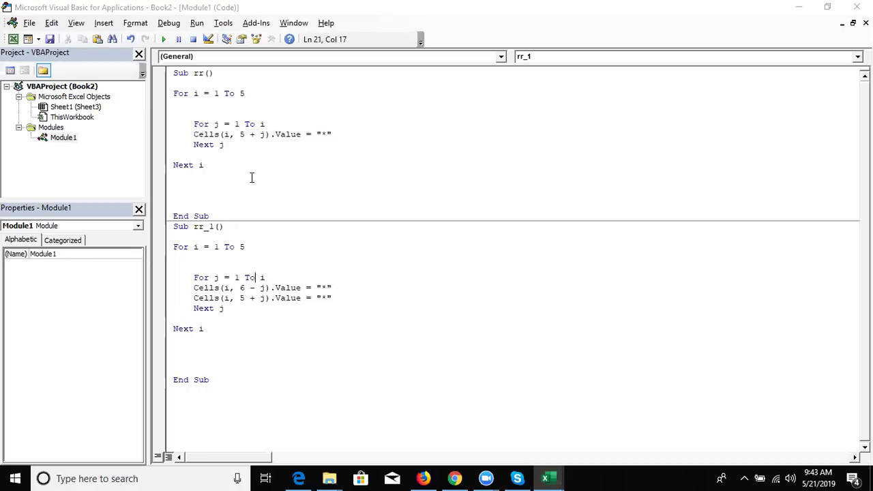
Step: Restore rr's line to Cells(i, j) and run rr_1 to draw the full pyramid
left_click(255, 133)
key("BackSpace")
key("BackSpace")
key("BackSpace")
key("Delete")
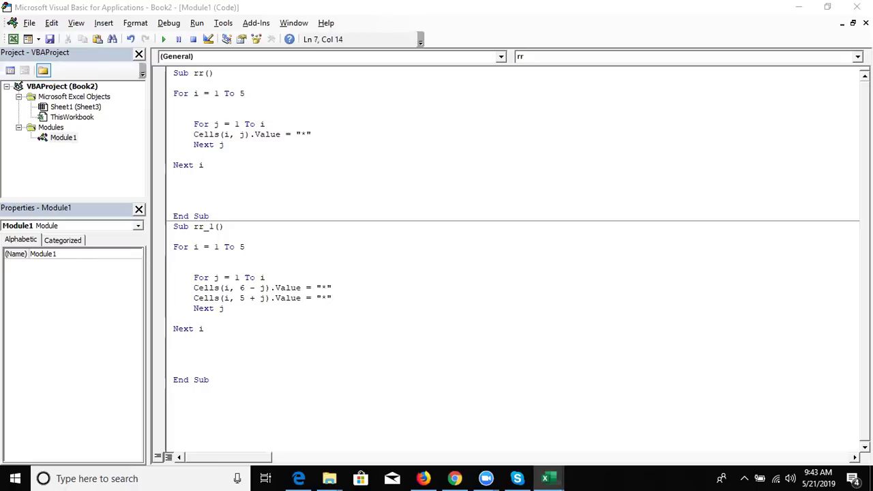
left_click(253, 295)
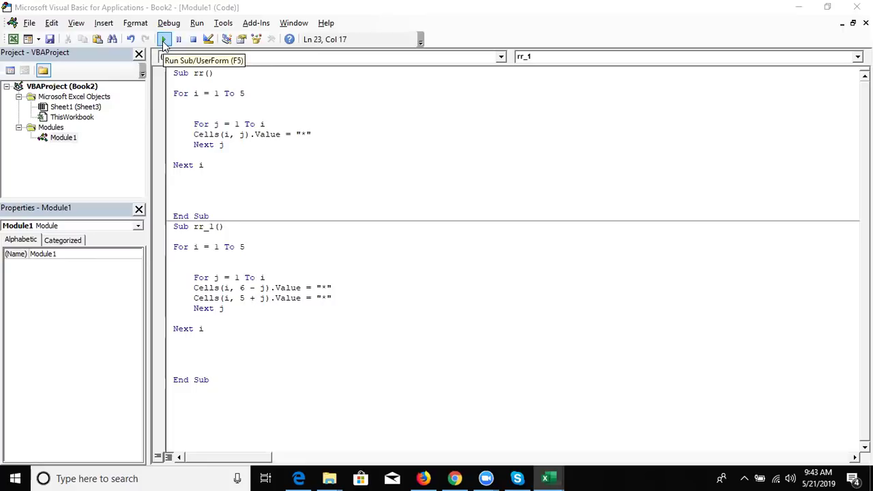
left_click(164, 42)
key("alt+F11")
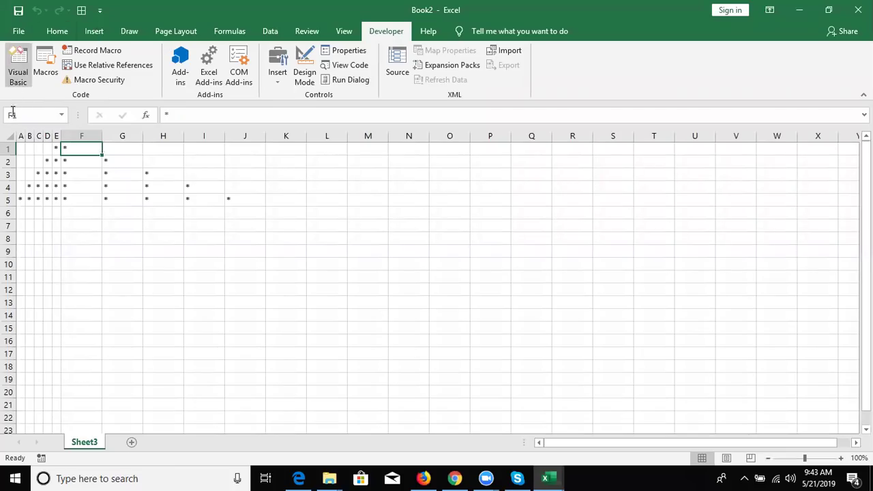
Step: Select the whole sheet and narrow every column to the width of columns A–E
left_click(8, 136)
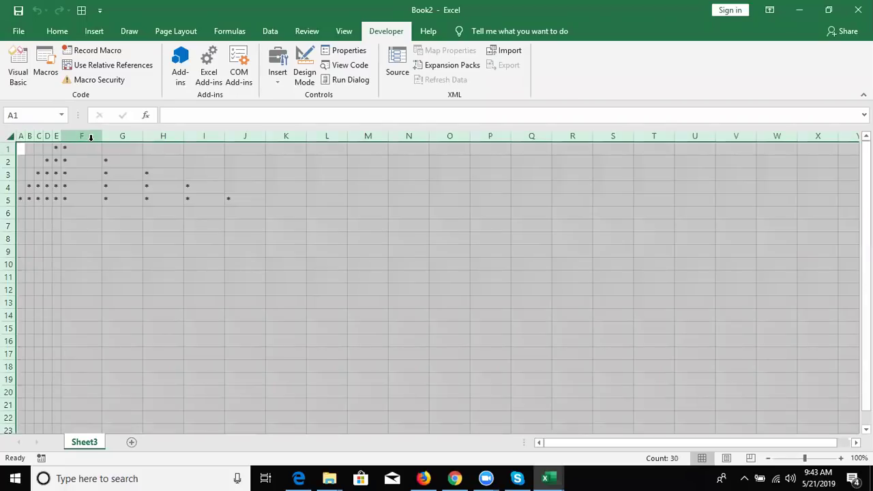
left_click_drag(101, 139, 70, 139)
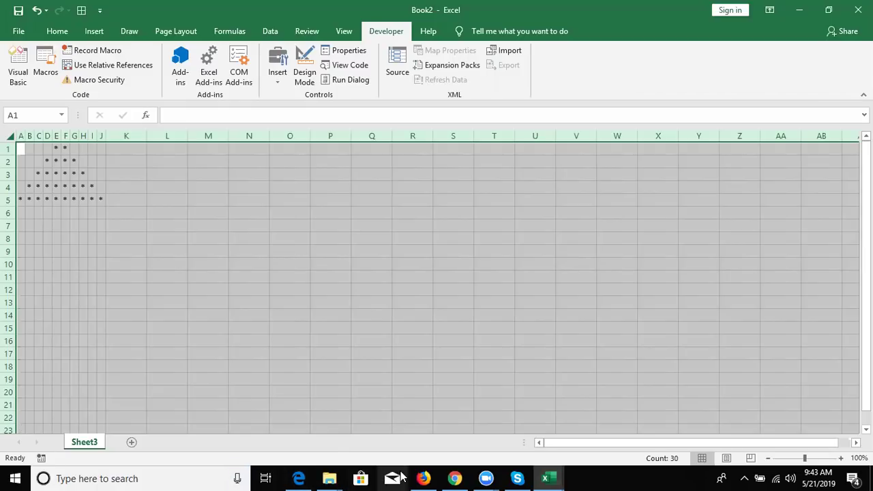
left_click(424, 478)
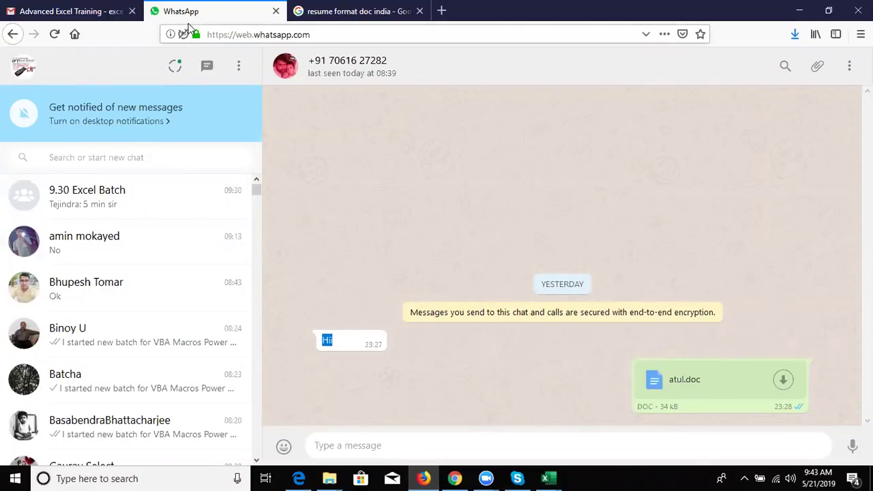
Step: In the Advanced Excel Training Gmail tab, choose another listed account to sign in
left_click(91, 22)
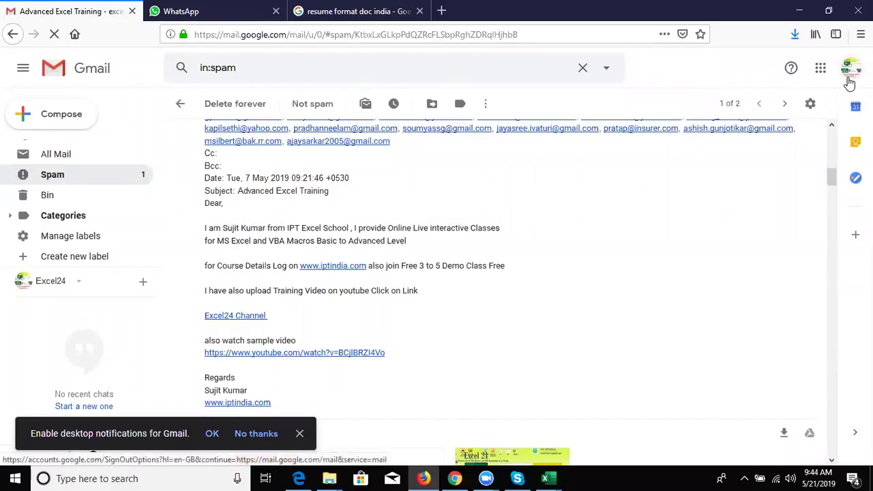
left_click(848, 75)
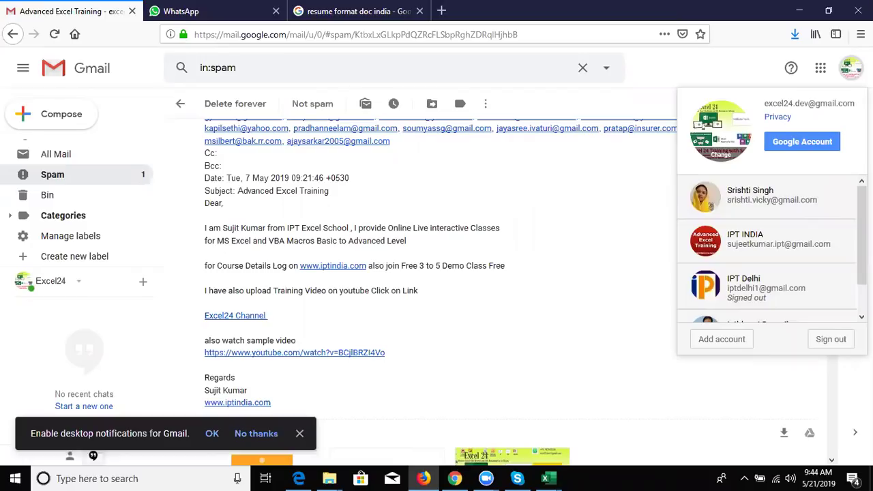
scroll(823, 318, "down", 1)
left_click(819, 298)
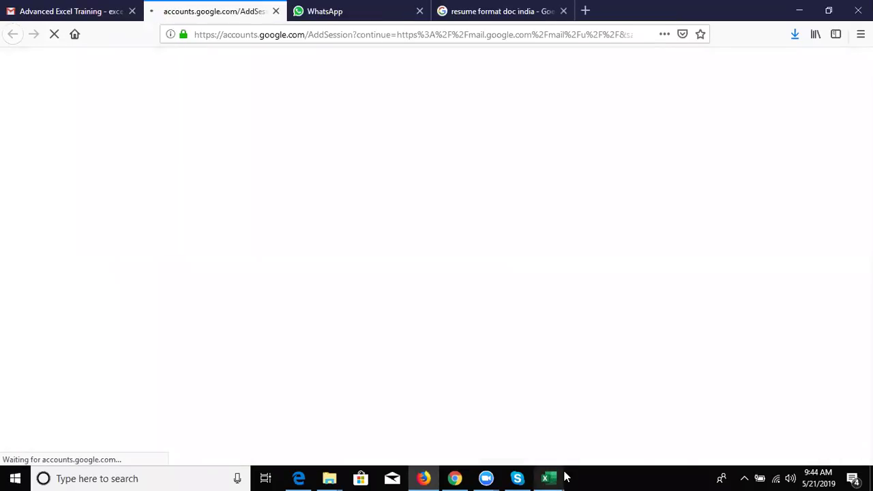
mouse_move(546, 478)
left_click(578, 453)
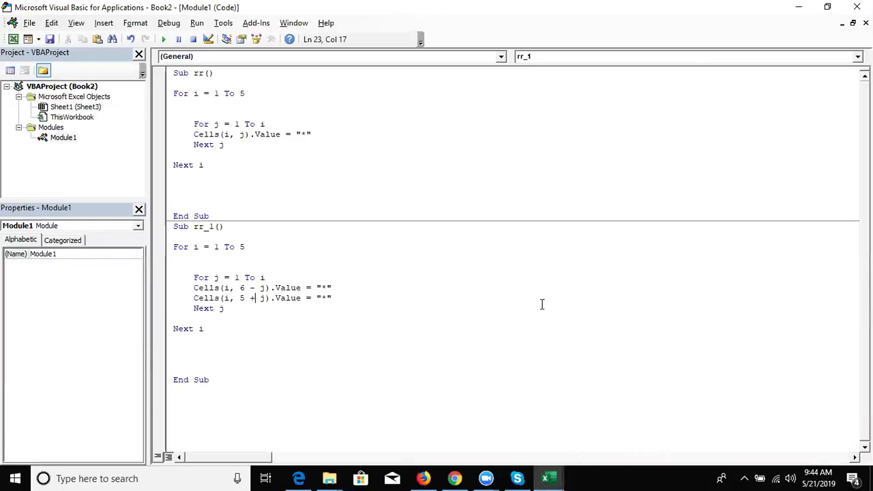
key("Down")
key("Down")
key("Down")
key("Down")
key("Down")
key("Down")
key("Down")
key("Down")
key("Down")
Step: Sign in using the saved password, save the login in Firefox, and return to the Book2 workbook
key("Up")
key("Up")
key("alt")
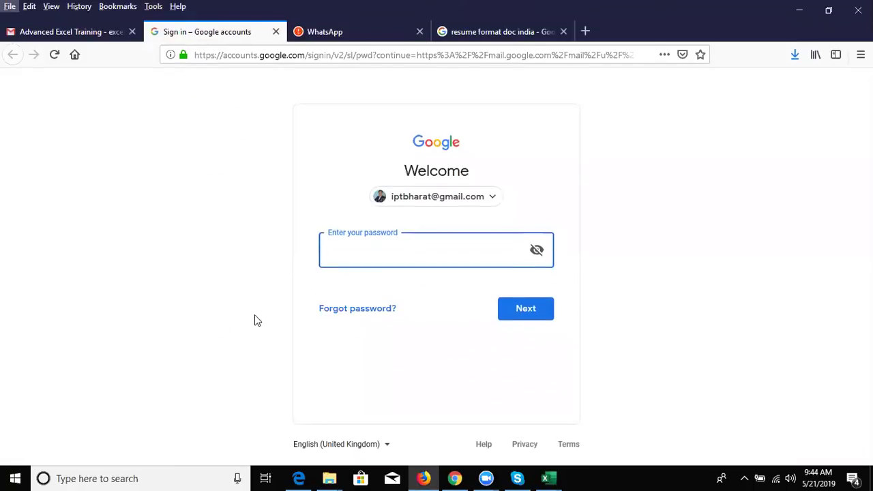
left_click(453, 253)
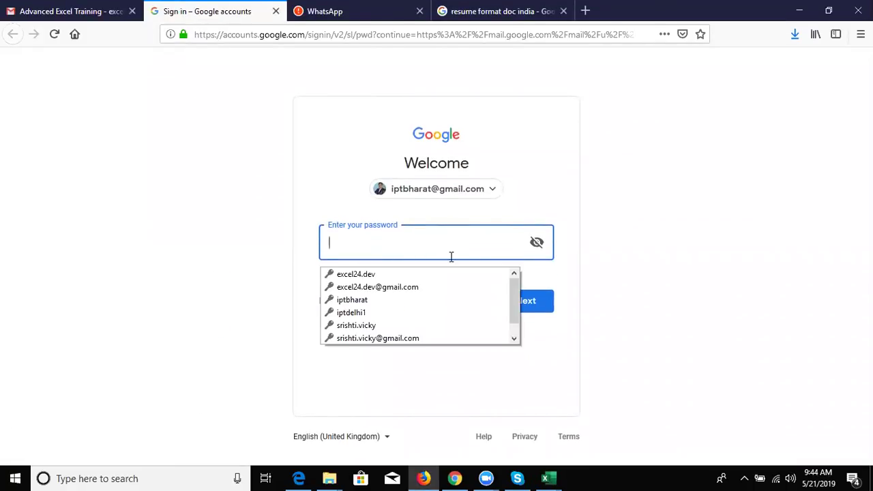
left_click(427, 300)
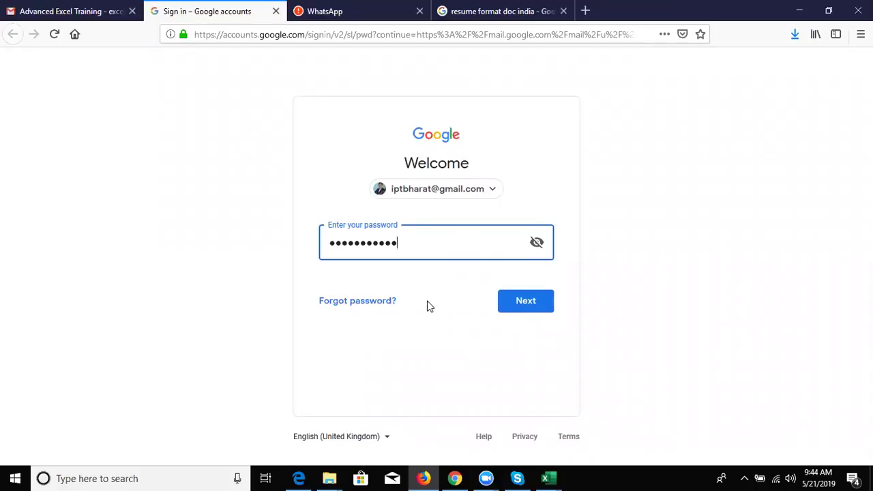
left_click(514, 308)
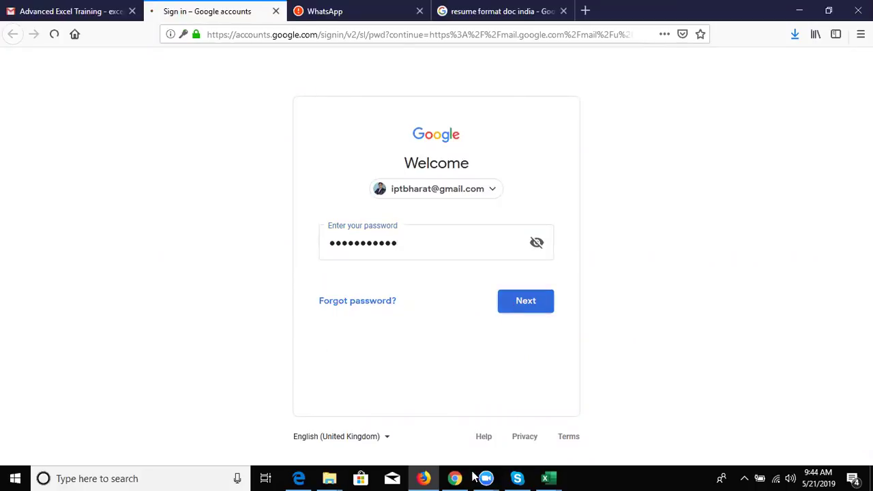
left_click(224, 146)
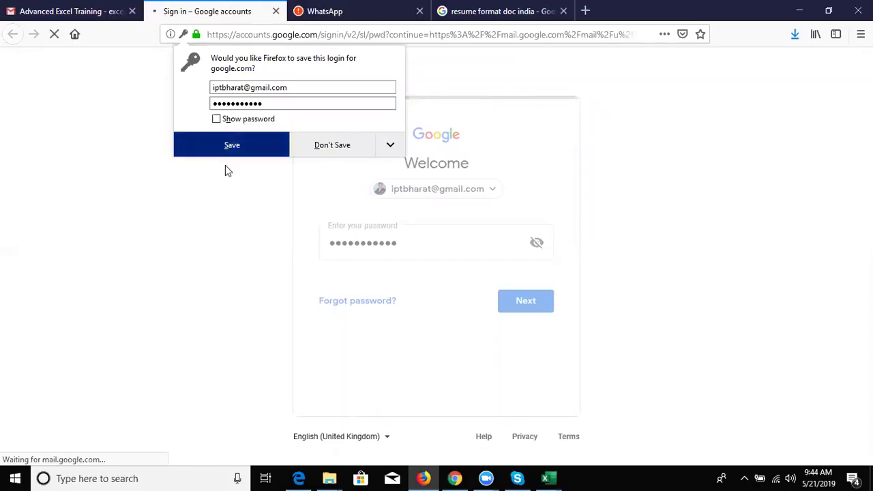
left_click(554, 478)
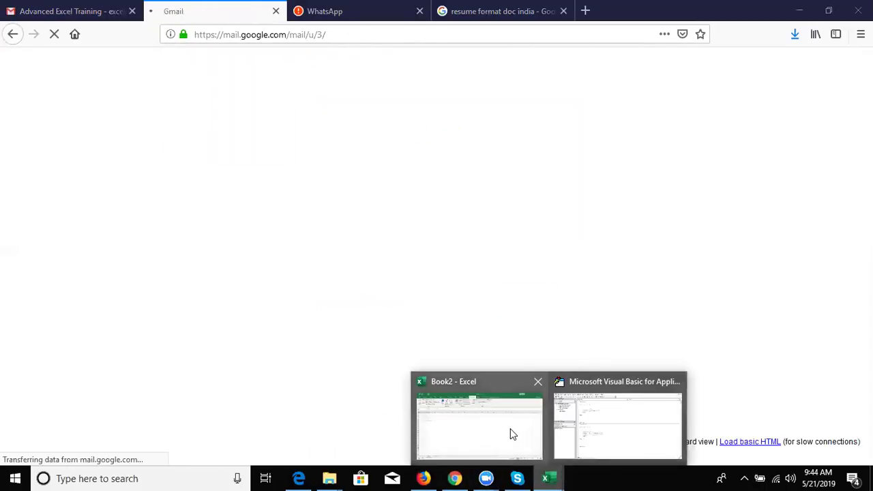
left_click(510, 428)
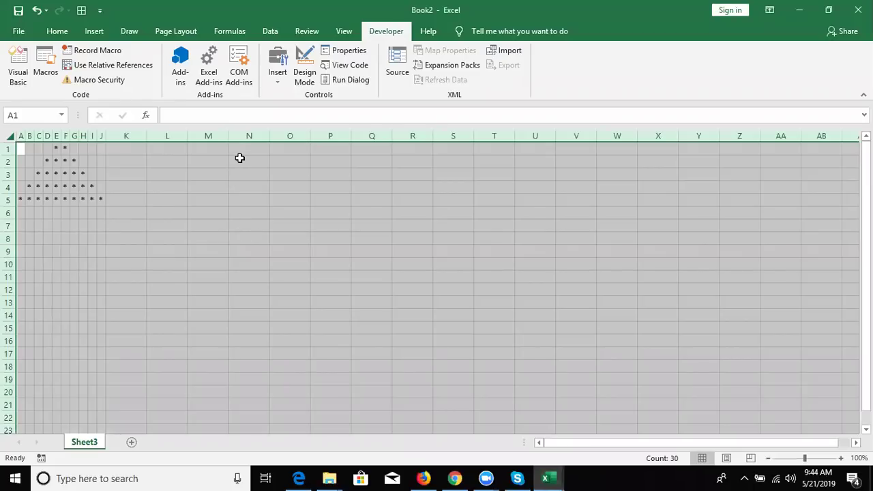
Step: Enter the first name's one-, two- and three-letter prefixes in N1, N2 and N3
left_click(243, 155)
type("Sujeet")
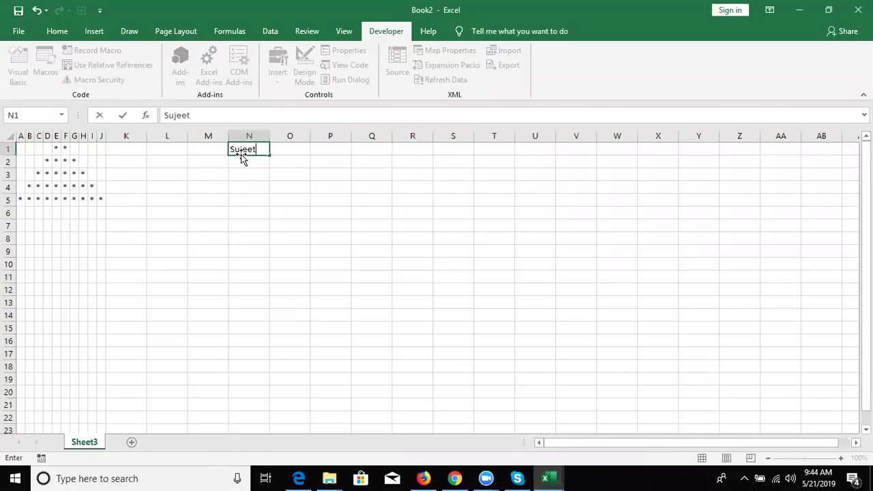
key("BackSpace")
key("BackSpace")
key("BackSpace")
key("BackSpace")
key("BackSpace")
key("Return")
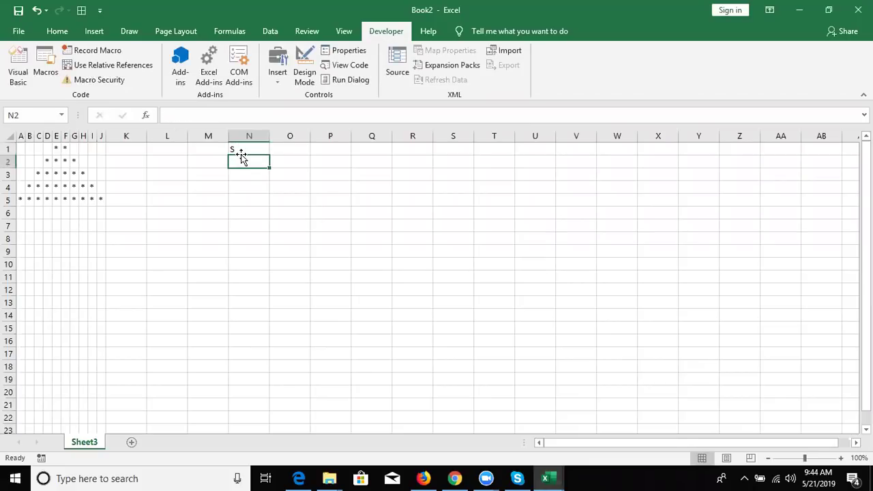
type("Su")
key("Return")
type("Su")
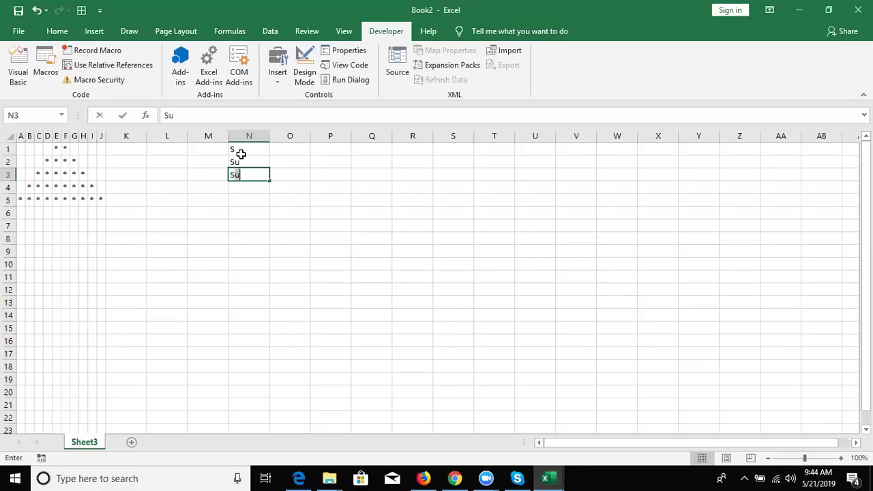
key("BackSpace")
type("je")
key("Return")
Step: Correct N3, then fill N4–N6 with the four- and five-letter prefixes and the full first name
key("Up")
type("Suj")
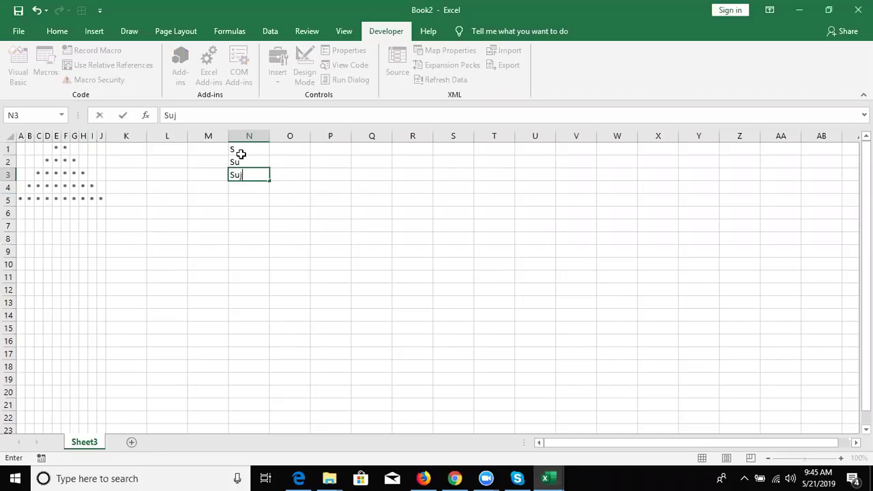
type("e")
key("BackSpace")
key("Return")
type("Suje")
key("Return")
type("Sujee")
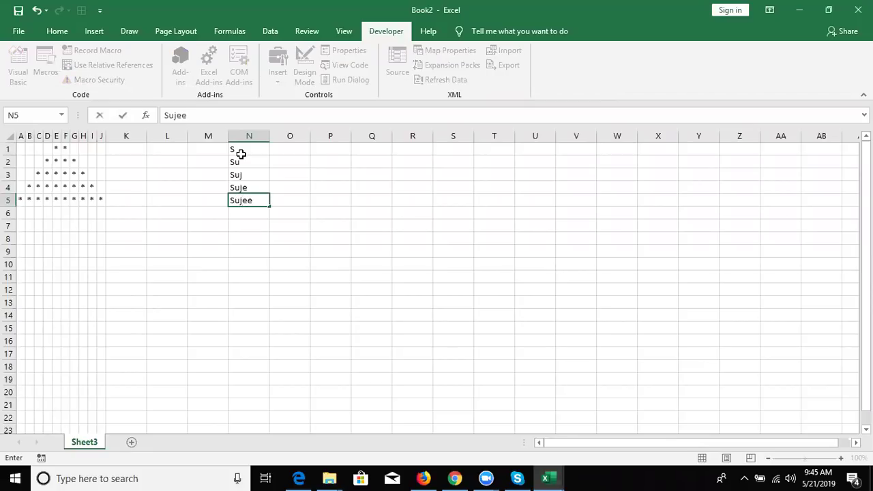
key("Return")
type("Sujeet")
key("Return")
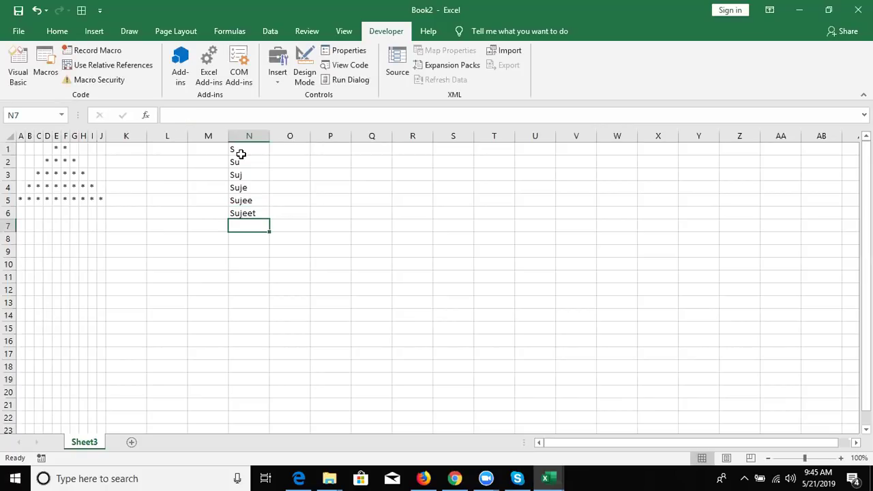
key("alt+Tab")
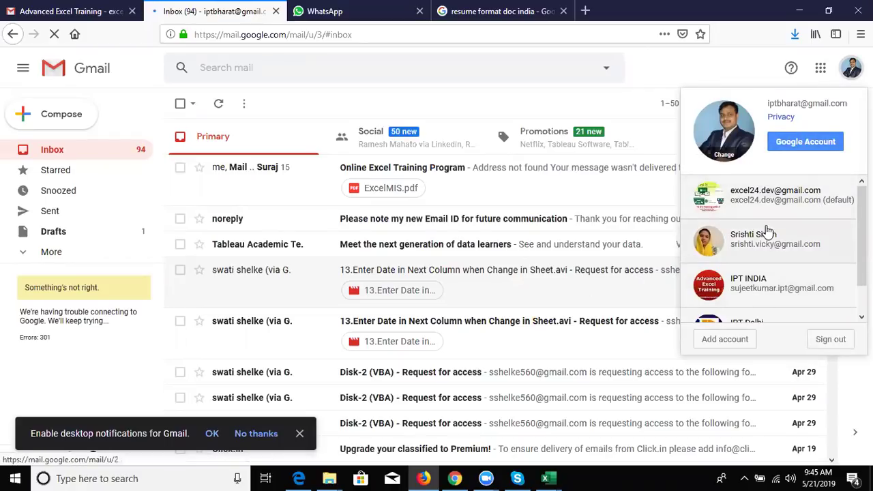
Step: Open Google Drive in a new tab from the Google apps launcher, then return to Excel
left_click(821, 68)
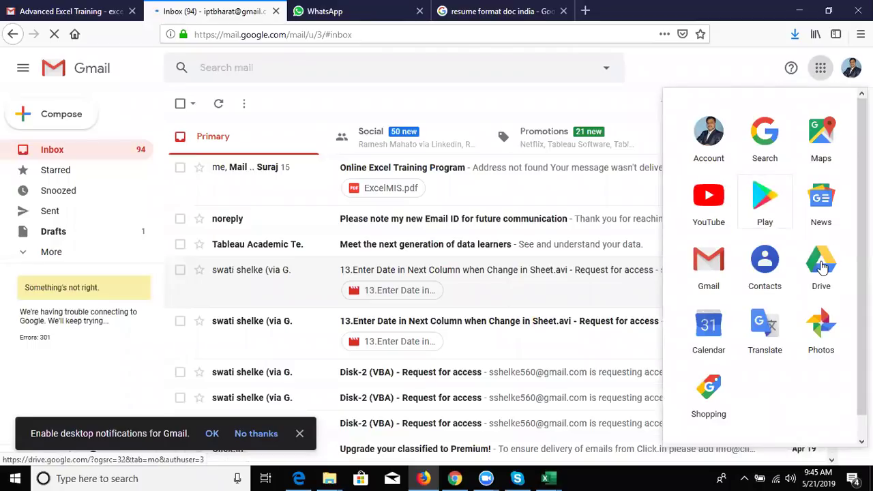
left_click(821, 263)
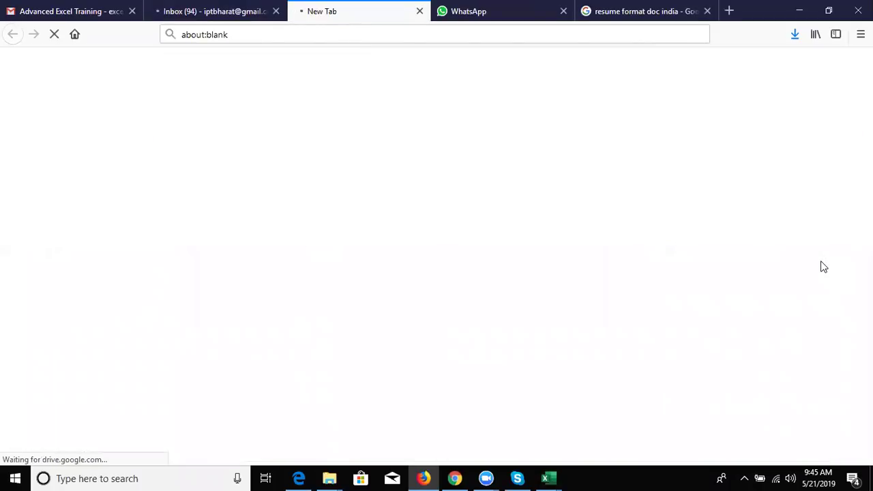
key("alt+Tab")
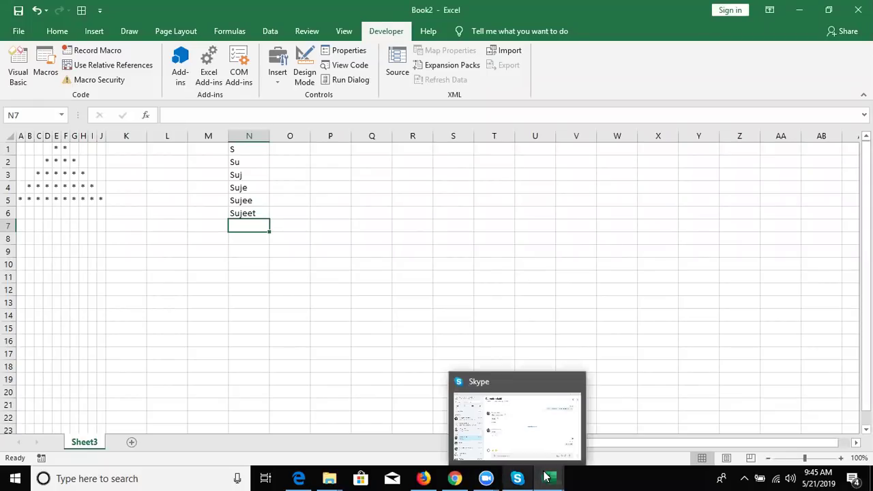
mouse_move(545, 479)
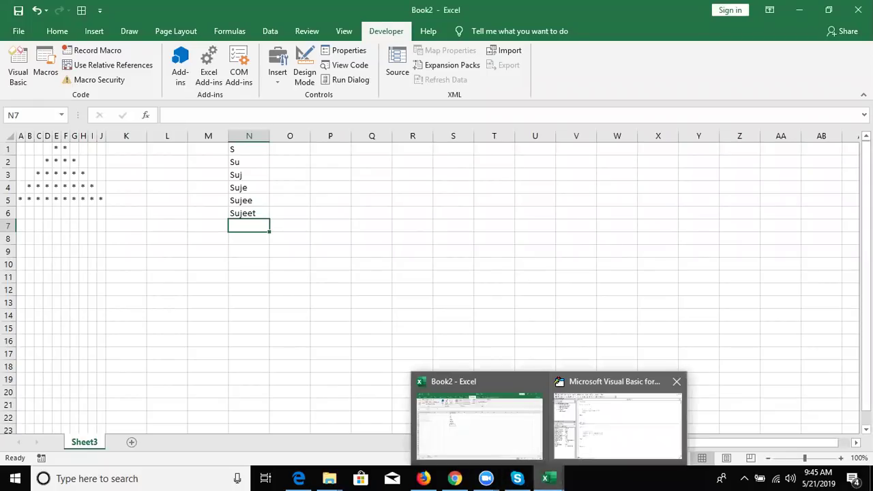
Step: Start a new Sub rr_2 procedure below the existing macros
left_click(581, 445)
key("Return")
key("Return")
key("Return")
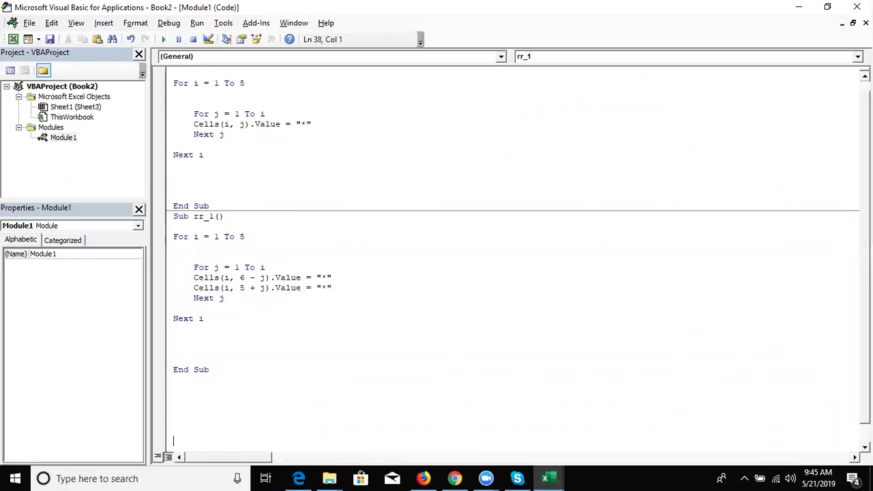
key("BackSpace")
key("BackSpace")
key("BackSpace")
key("BackSpace")
type("sub ")
type("rr")
type("_")
type("5")
key("BackSpace")
type("2")
key("Return")
key("Return")
key("Return")
key("Return")
Step: Declare r As String and assign it the first name in quotes
left_click(173, 401)
type("dim r as")
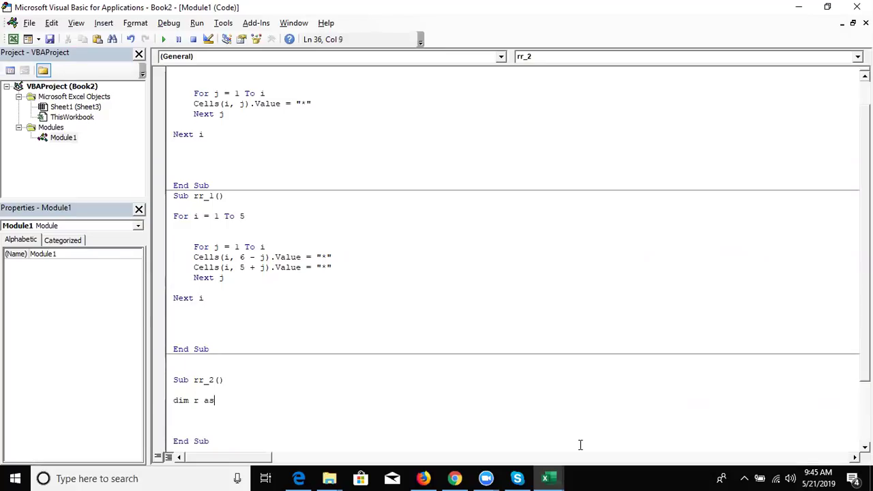
type(" r")
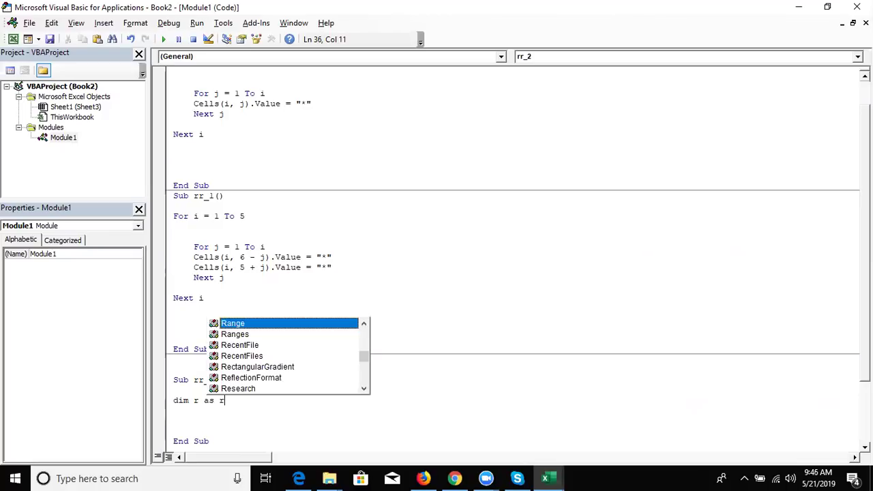
key("BackSpace")
type("dtr")
key("BackSpace")
key("BackSpace")
key("BackSpace")
type("s St")
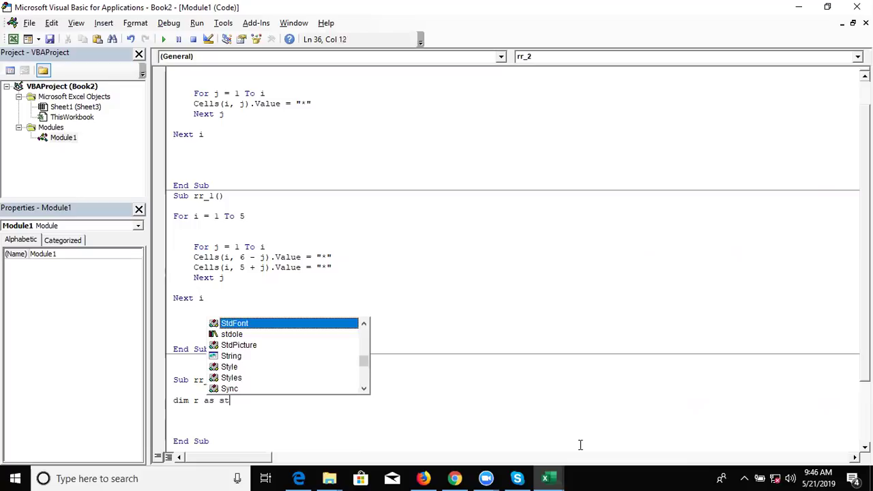
type("r")
key("Tab")
left_click(174, 421)
key("BackSpace")
type("r=\"Suje")
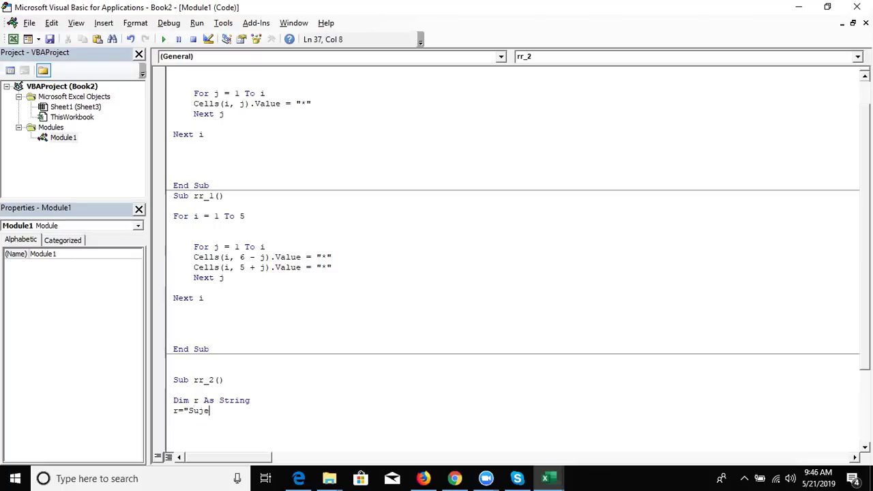
type("et")
key("Return")
key("Return")
key("Return")
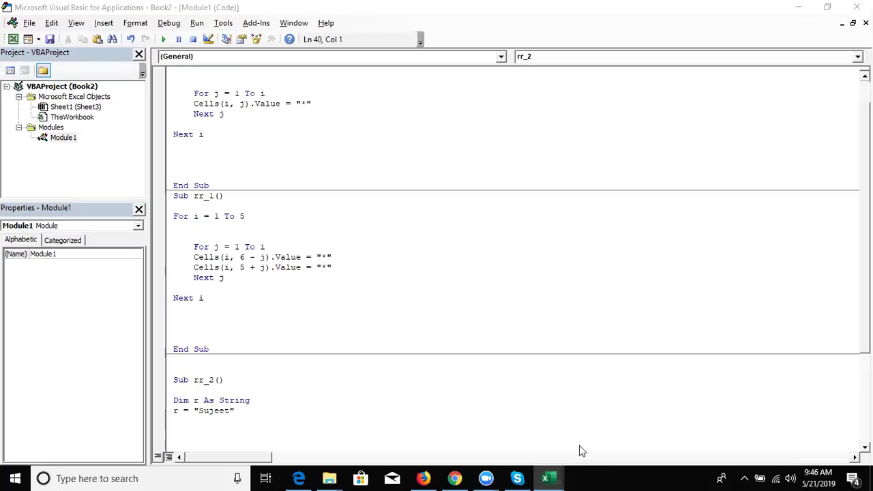
key("alt+F11")
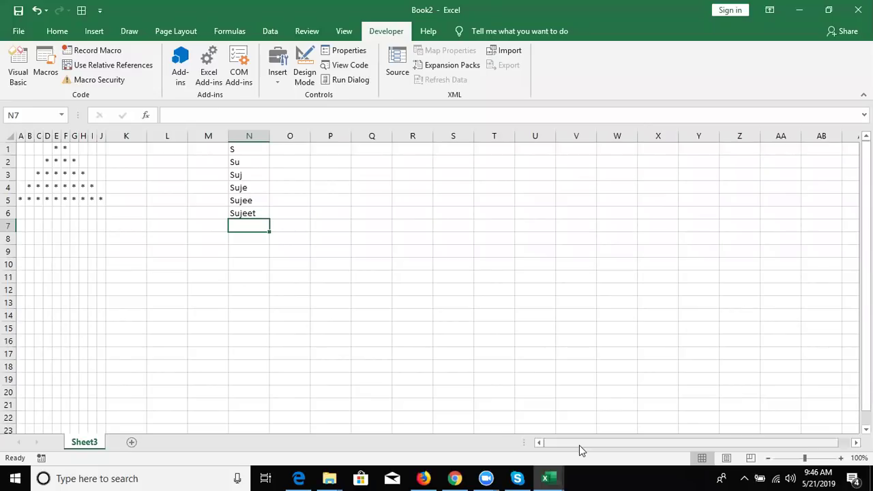
key("alt+F11")
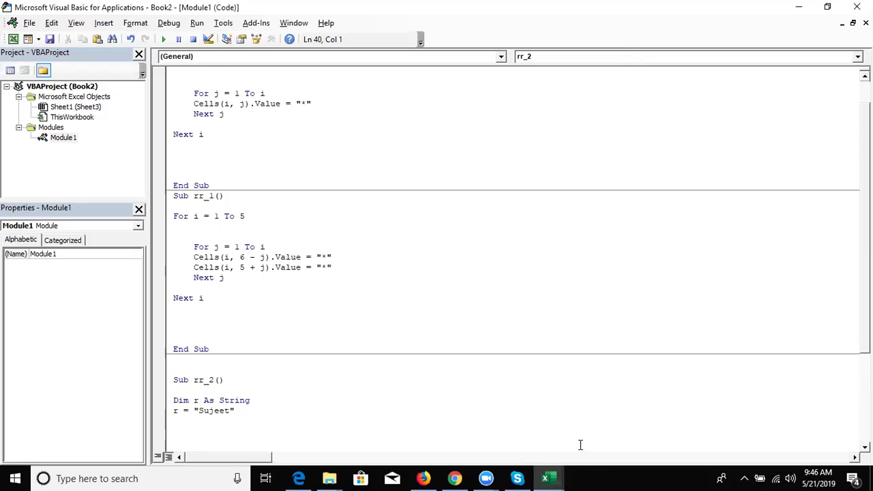
key("Return")
key("Return")
key("Return")
Step: Add a For i = 1 To Len(r) loop closed by Next i in rr_2
key("Down")
key("Up")
key("Up")
key("Up")
key("Up")
key("Up")
type("for i = 1")
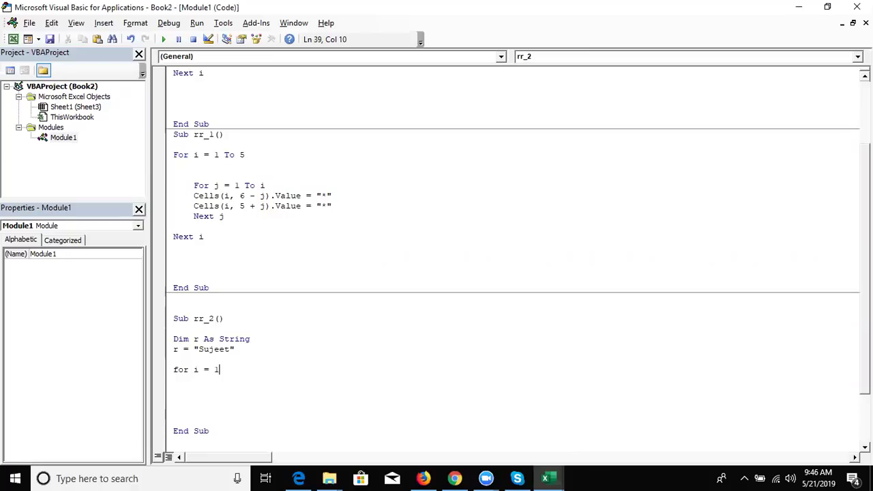
type(" to len")
type("(")
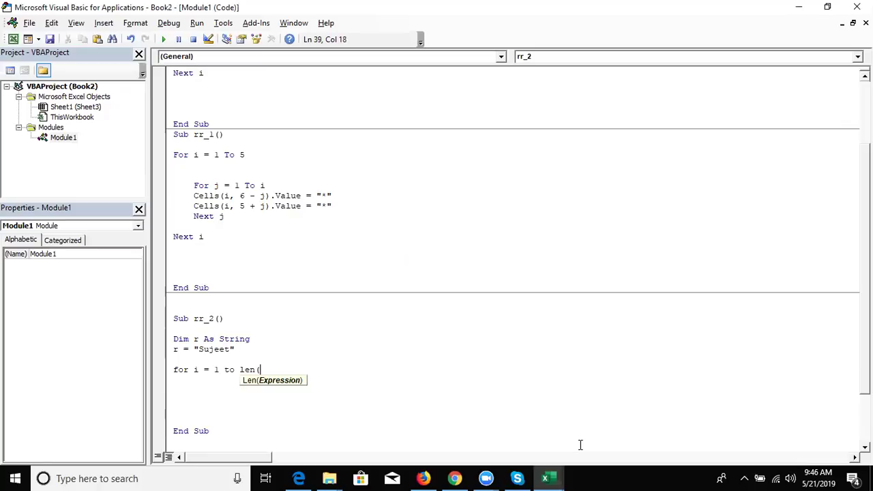
type("r)")
key("Down")
key("Down")
key("Return")
key("Return")
type("r")
type("ext ")
type("i")
key("Up")
key("Return")
key("Up")
key("Up")
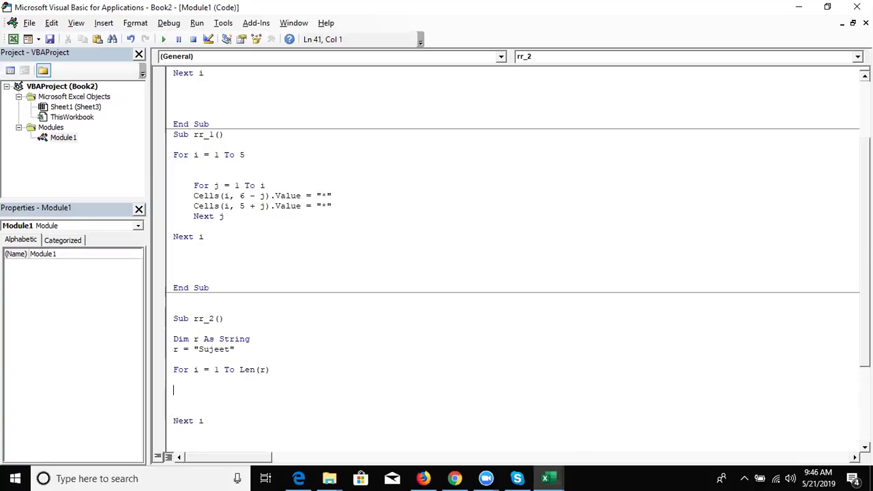
Step: Inside the loop, write Range("M65000").End(xlUp).Offset(1,0).Value = Mid(r, 1, i)
type("range(")
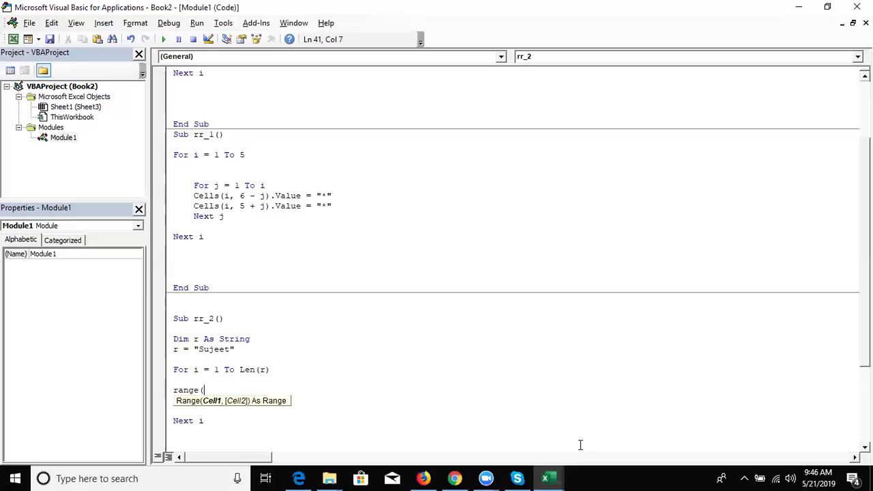
type("\"M65000\")")
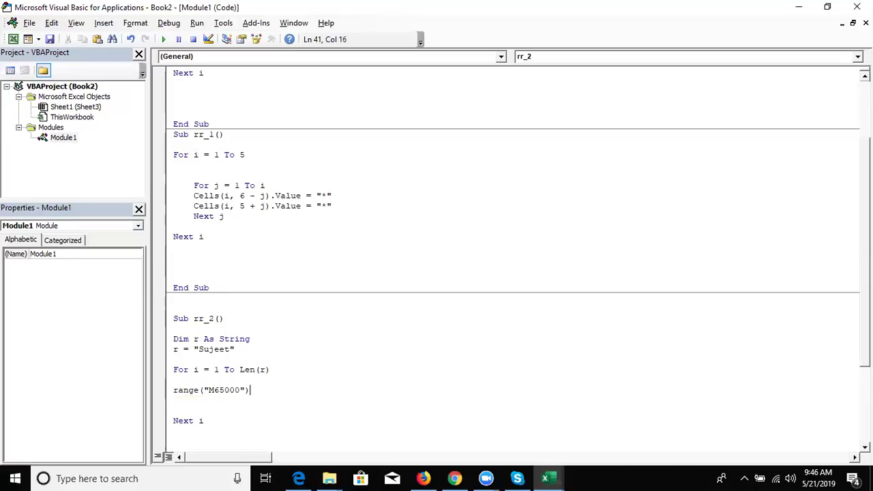
type(".en")
key("Tab")
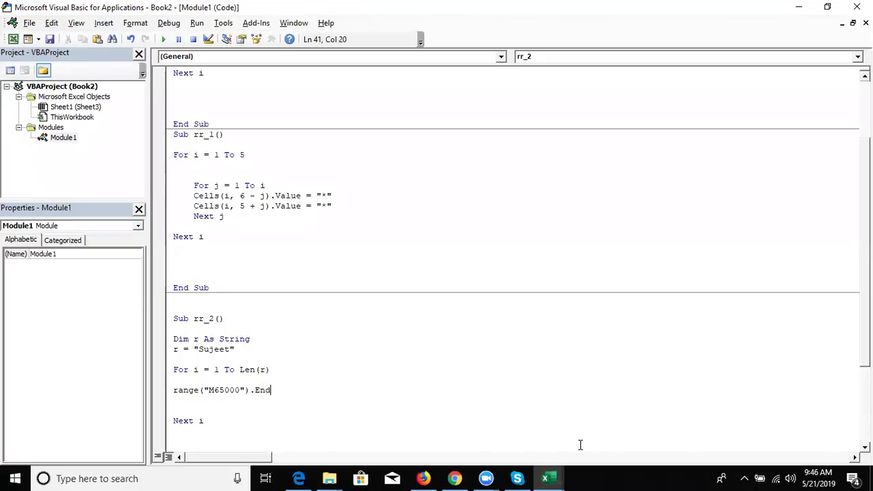
type("(")
key("Down")
key("Down")
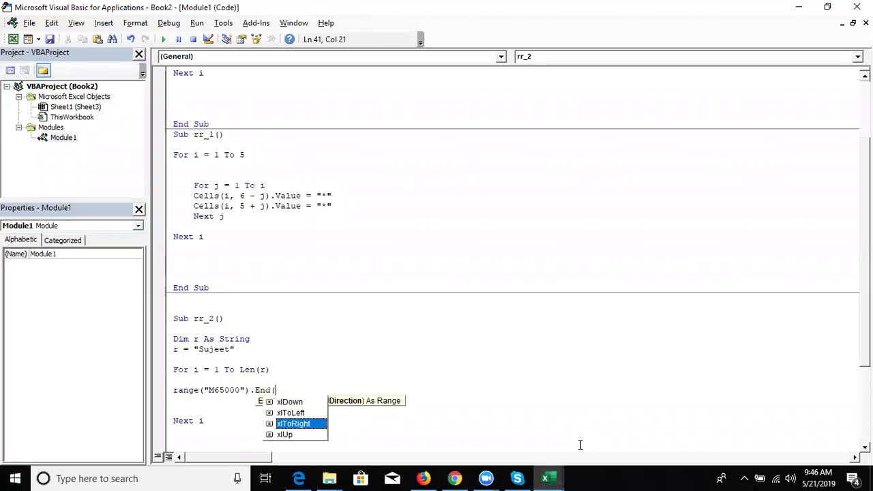
key("Down")
key("Tab")
type(")")
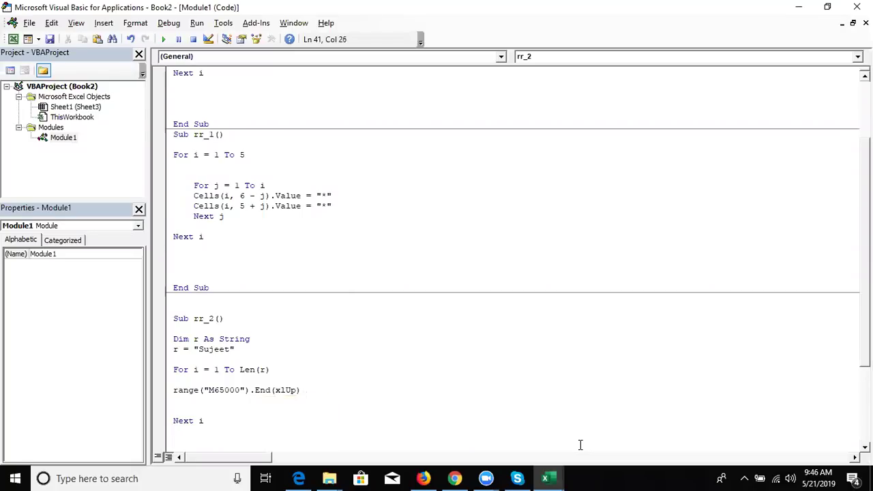
type(".o")
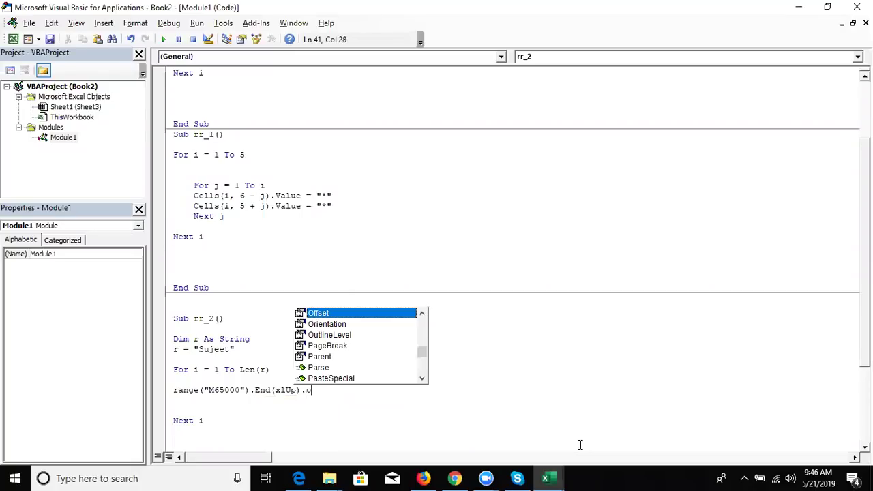
key("Tab")
type("(1,0")
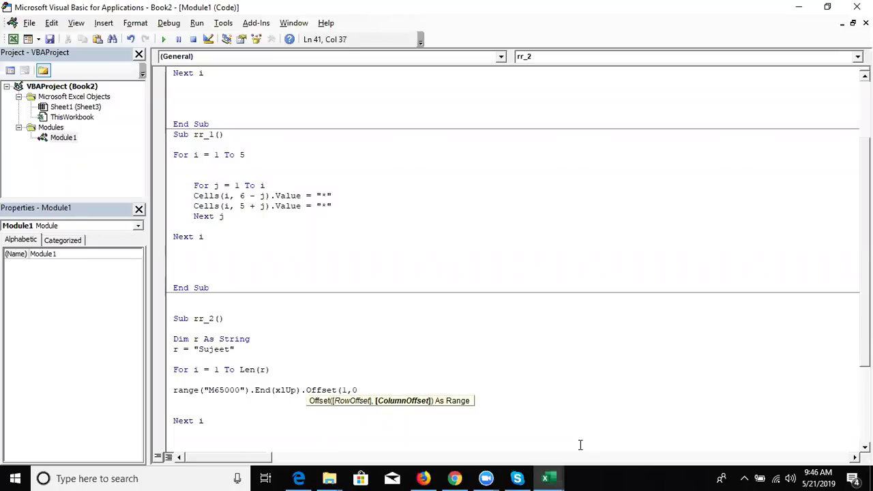
type(").Value")
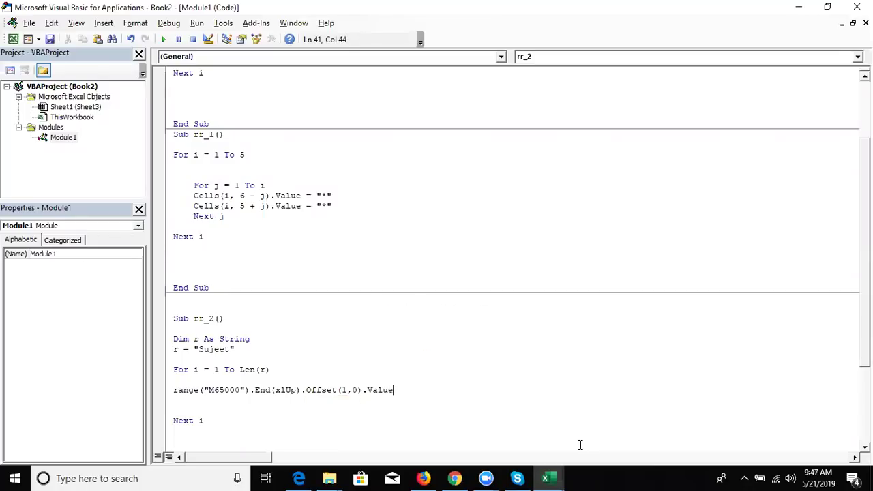
type("=")
type("mid(")
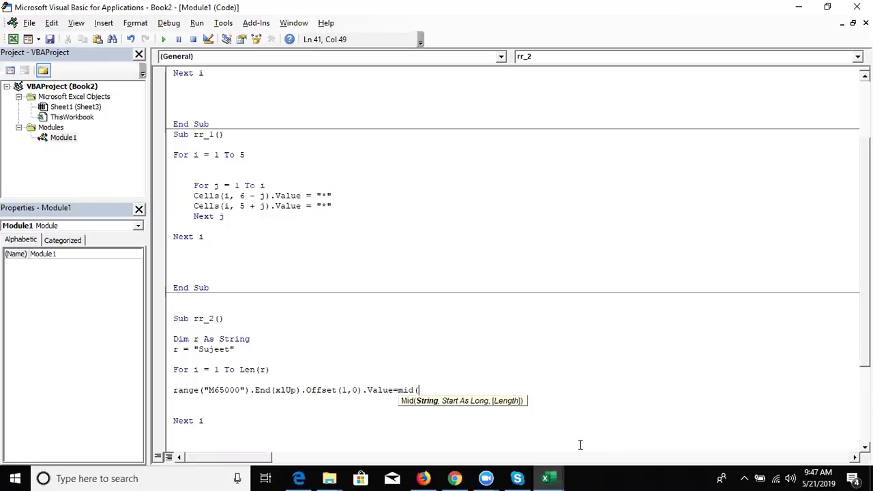
type("r,i")
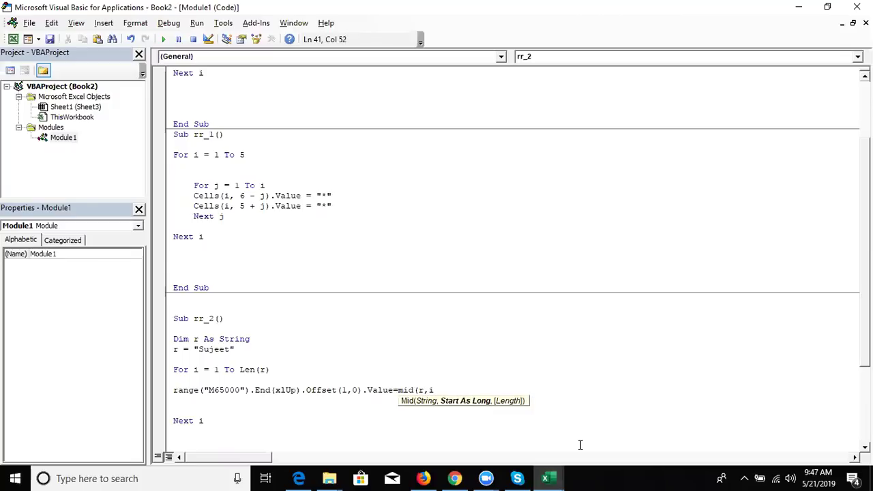
key("BackSpace")
type("i")
type(",i")
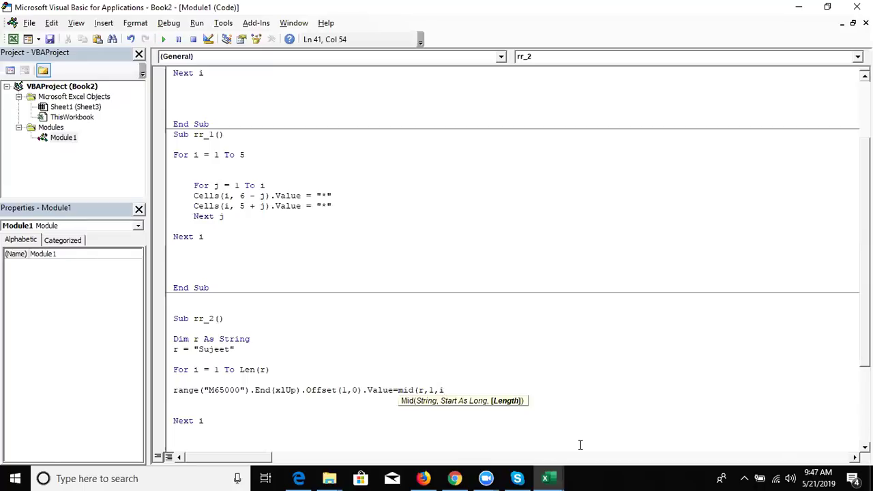
type(")")
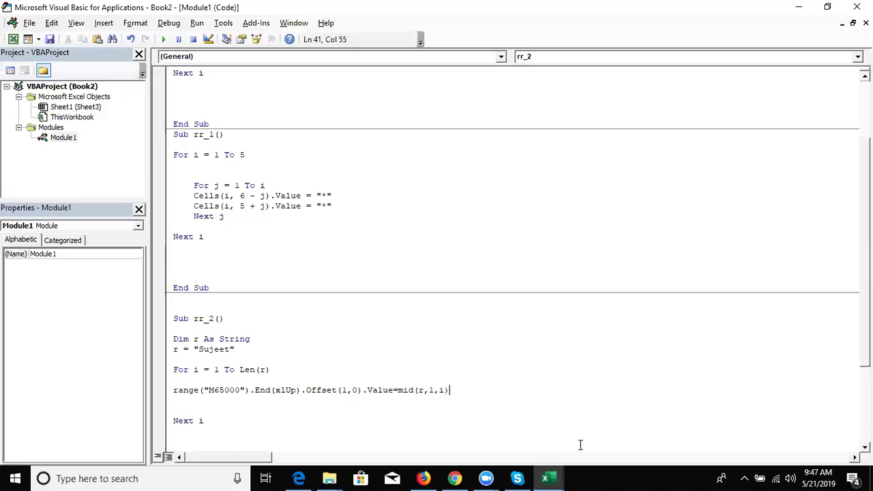
key("Return")
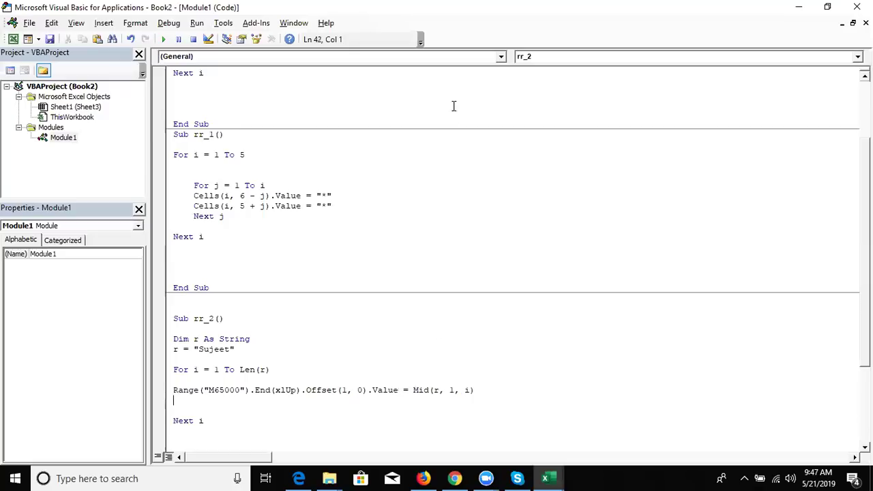
Step: Run rr_2 to fill M2:M7 with the name's growing prefixes, view the result, and return to the code
left_click(163, 43)
key("alt+F11")
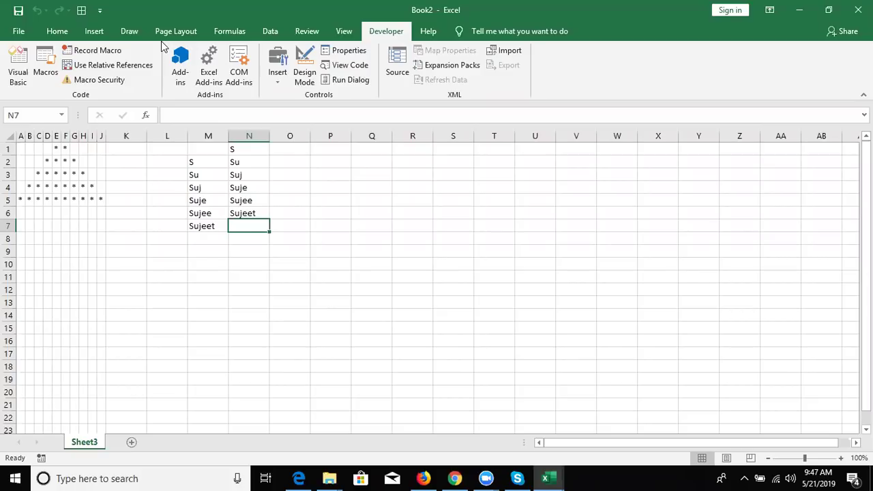
key("alt+F11")
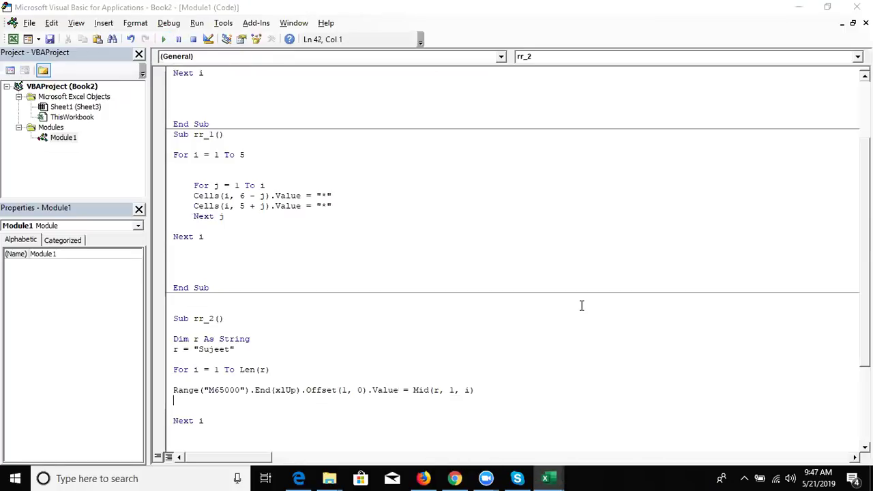
Step: Inspect the start value 1 in rr_2's Mid(r, 1, i), then switch back to the worksheet
left_click(456, 390)
left_click(461, 390)
double_click(451, 391)
key("Up")
key("Up")
key("Up")
key("Up")
key("Up")
key("Up")
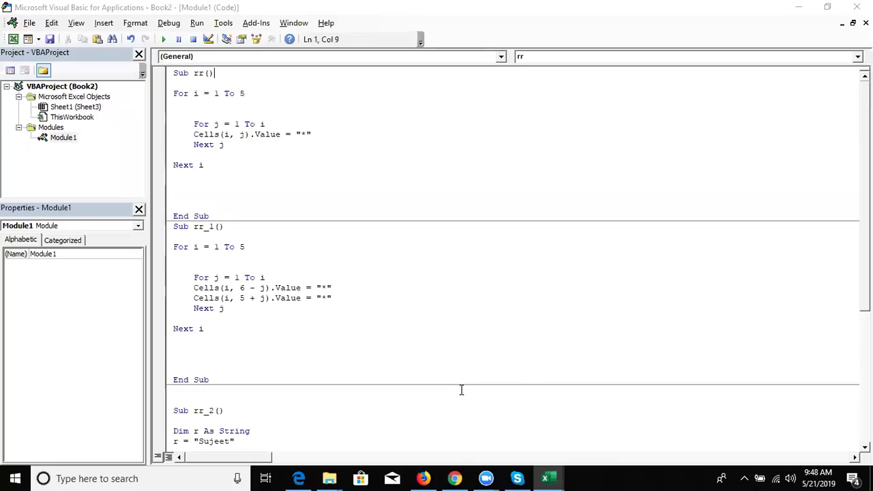
key("alt+F11")
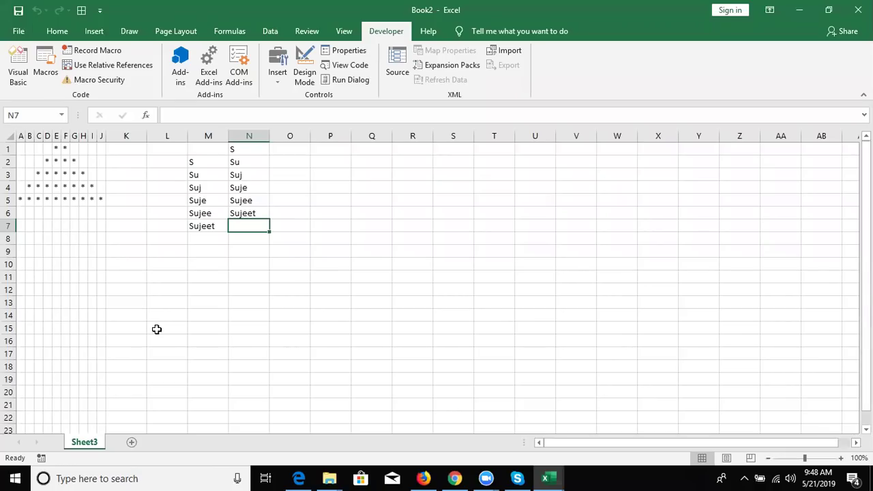
Step: After a brief look at the code, select the left-half asterisks from A1 to E4
left_click(22, 150)
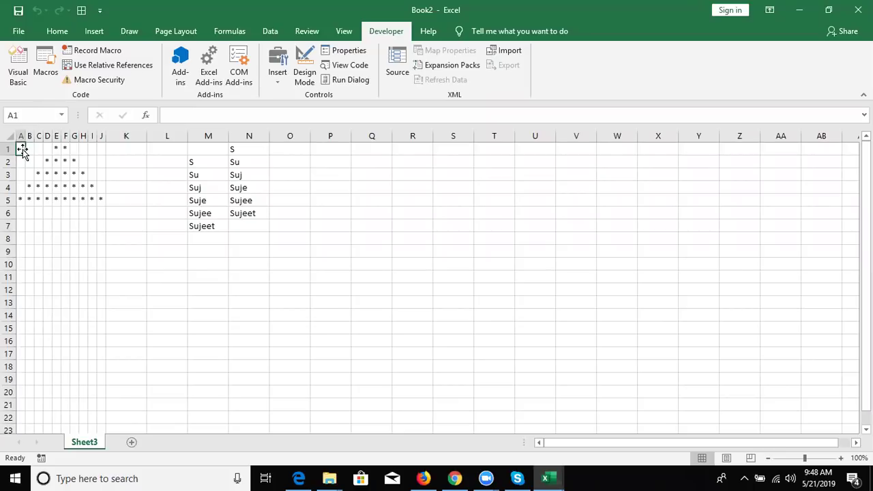
key("alt+F11")
key("Down")
key("Down")
key("Down")
key("Down")
key("Down")
key("Down")
key("Down")
key("Down")
key("Down")
key("Down")
key("Down")
key("Down")
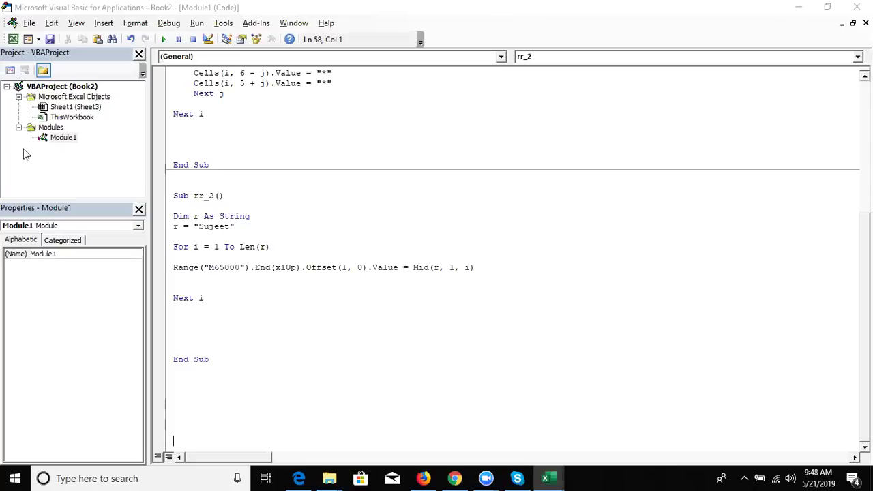
key("alt+F11")
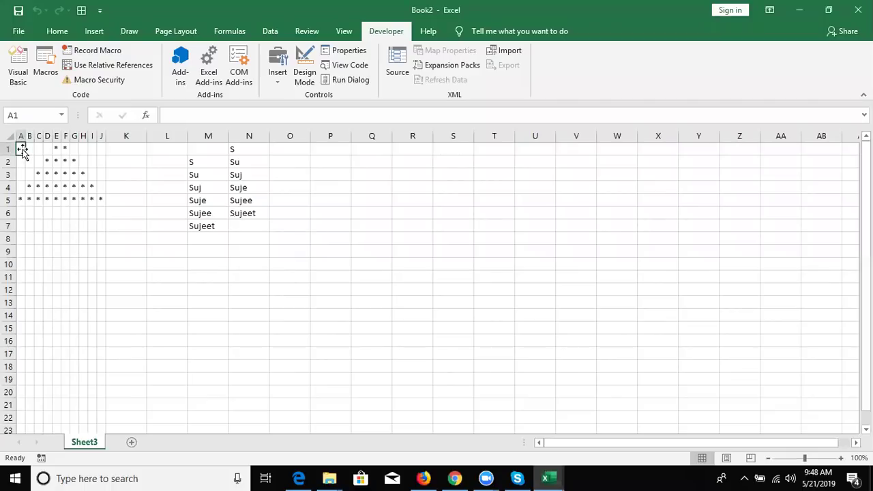
left_click_drag(24, 150, 56, 199)
Step: Copy the selected asterisks and paste them as a picture at cell Q2
key("ctrl+c")
left_click(371, 160)
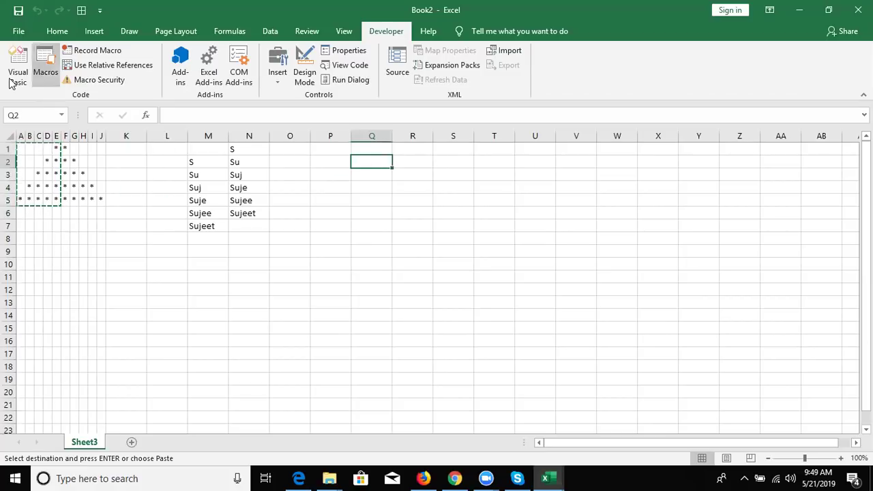
left_click(54, 31)
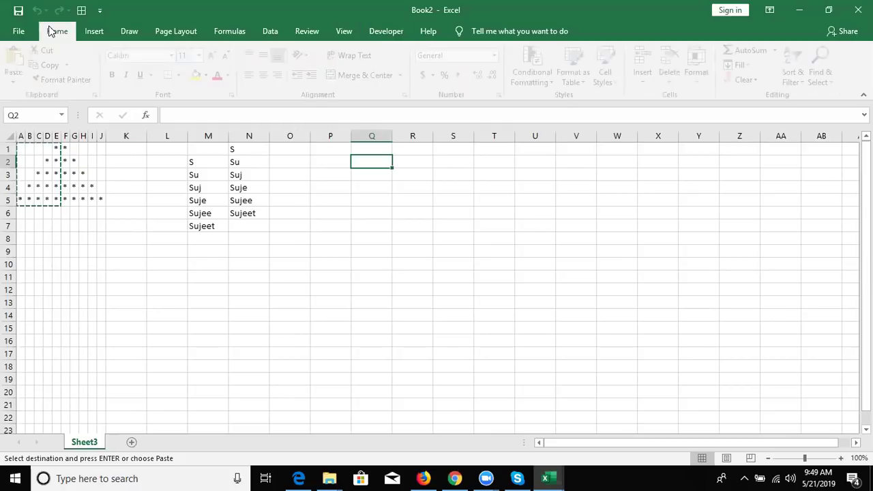
left_click(18, 81)
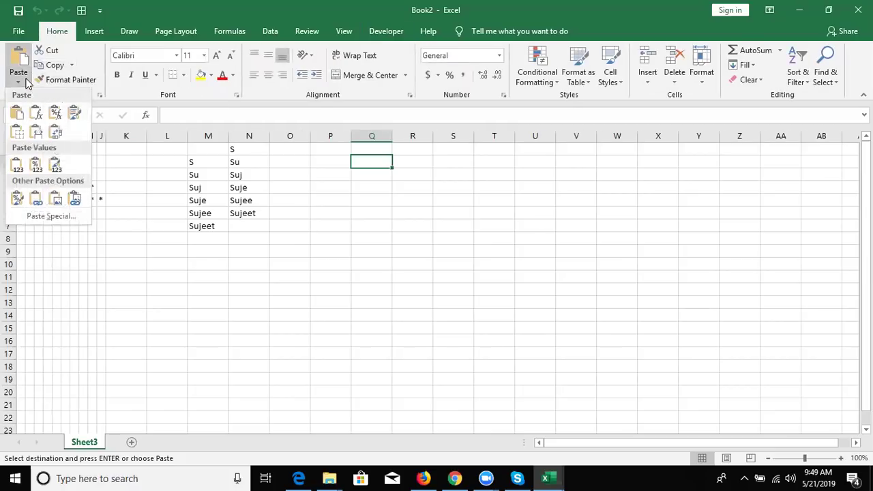
left_click(54, 198)
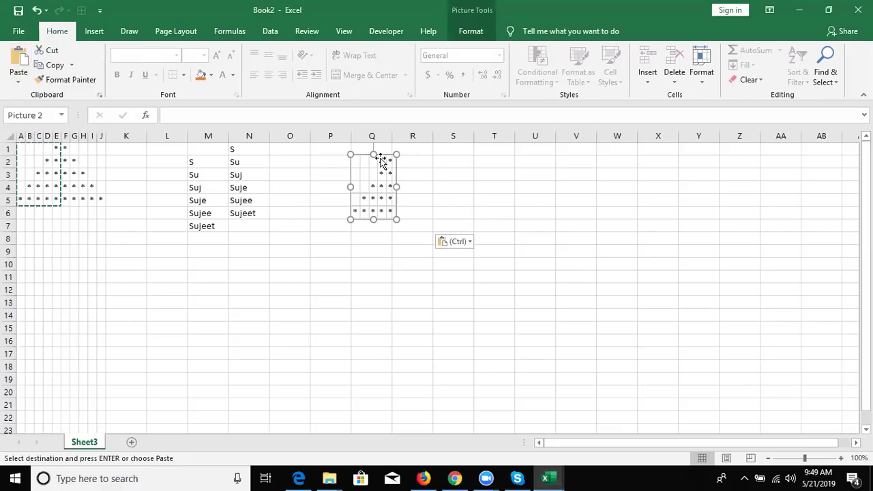
Step: Flip the pasted picture upside down and stretch it down to row 12
left_click_drag(374, 155, 371, 284)
mouse_move(371, 284)
left_mouse_down()
mouse_move(373, 295)
mouse_move(384, 266)
left_mouse_up()
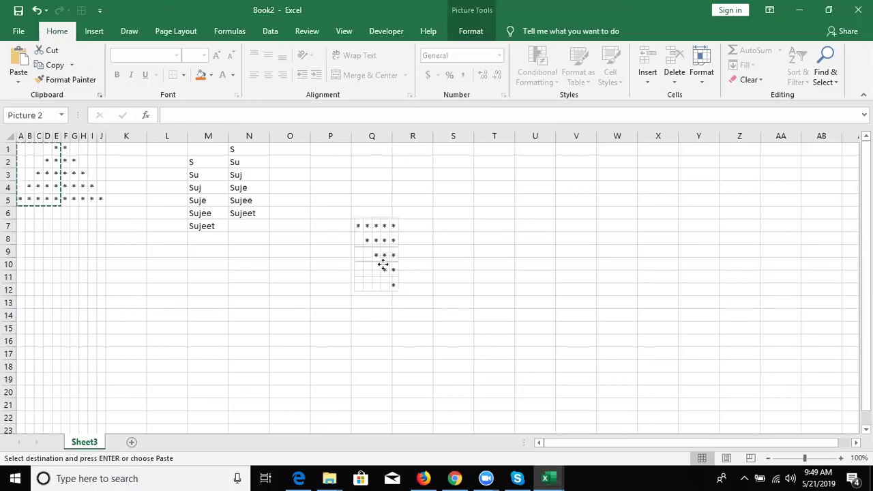
left_click(342, 216)
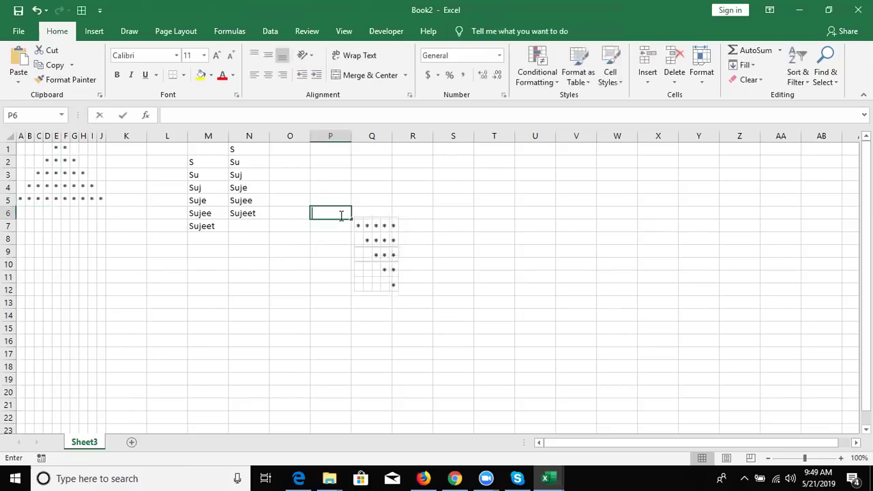
Step: Label P6 'Q1', copy the flipped picture to column S, then copy both pictures to columns U–W
type("Q1")
key("Return")
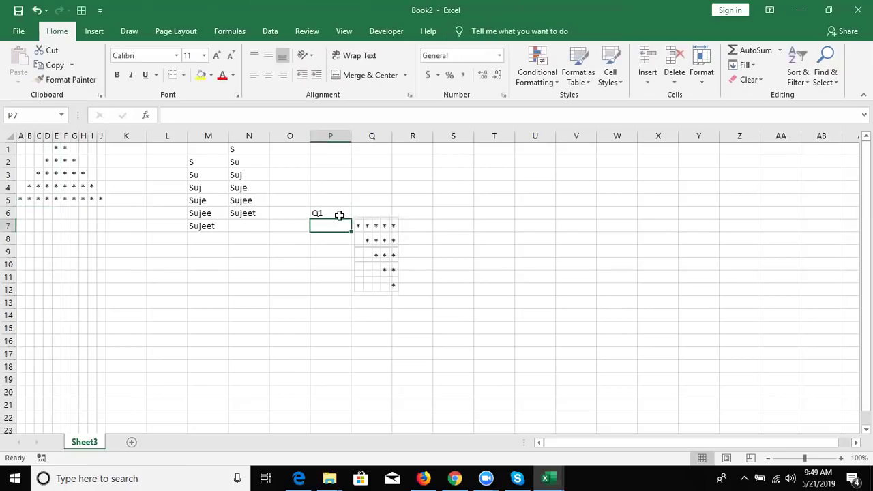
left_click(372, 229)
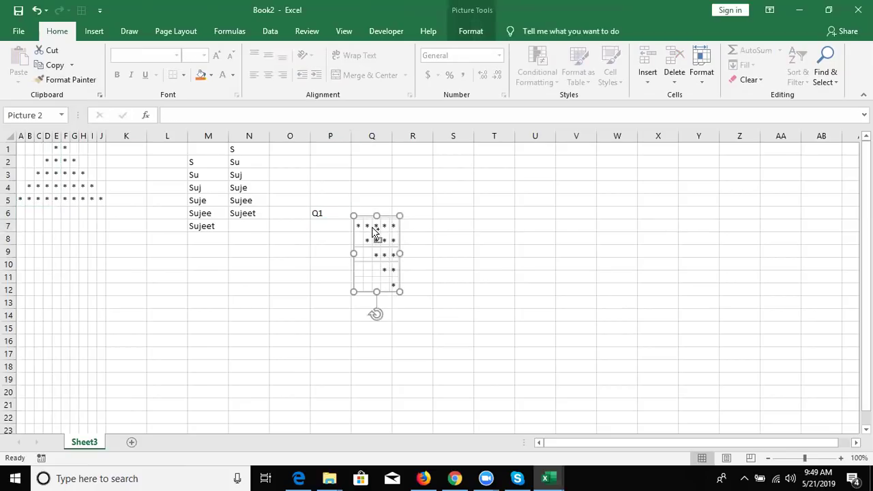
mouse_move(372, 229)
left_mouse_down()
mouse_move(445, 231)
mouse_move(480, 247)
left_mouse_up()
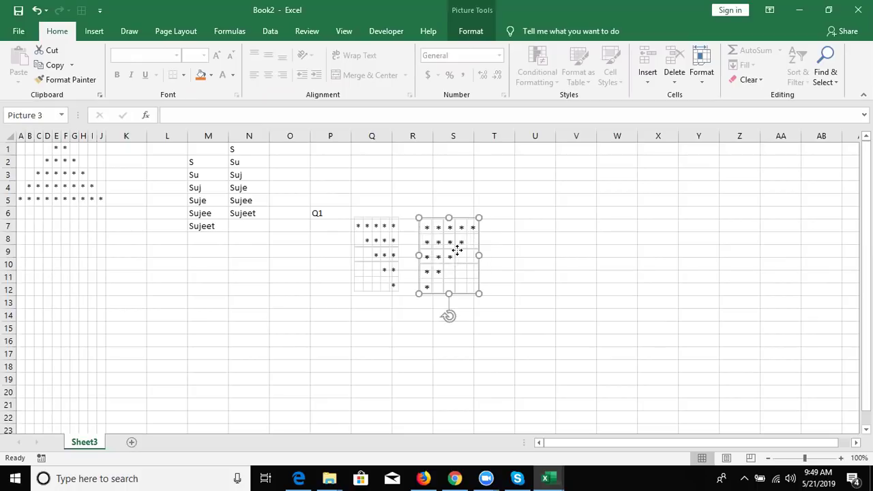
key("Escape")
left_click(380, 273)
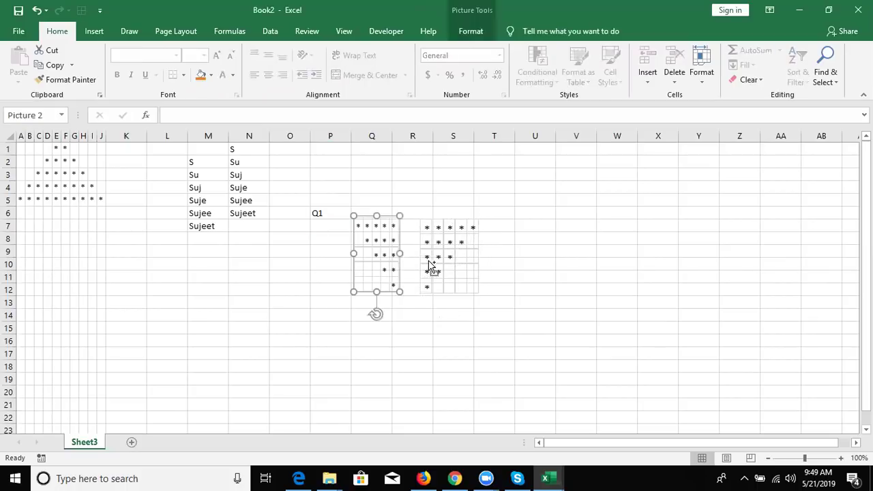
left_click(430, 265, "ctrl")
left_click_drag(430, 265, 590, 269)
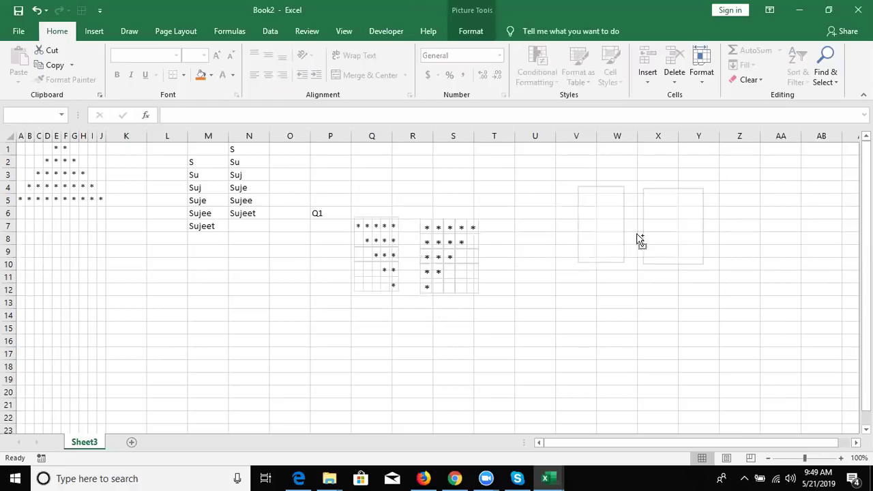
Step: Label R6 'Q2' and U6 'Q3', then slide the Q3 picture over its neighbour into an inverted pyramid
left_click(425, 211)
type("Q2")
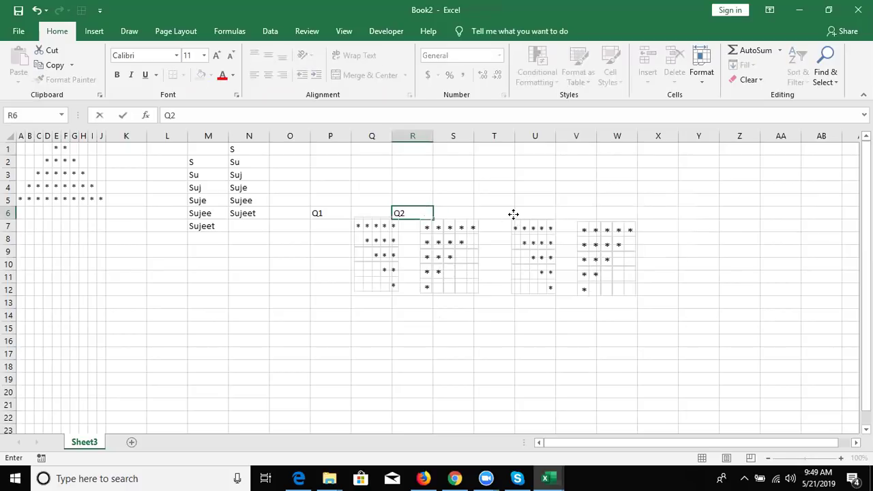
left_click(529, 218)
left_click(527, 213)
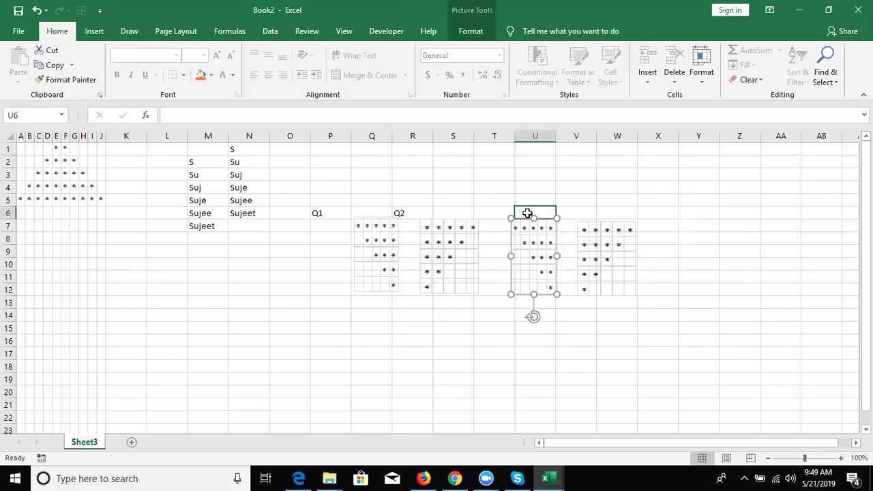
type("Q3")
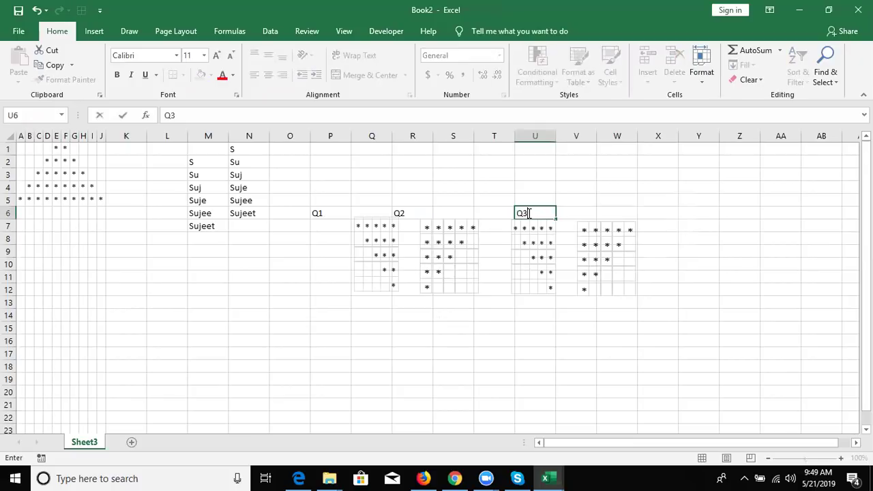
left_click(554, 253)
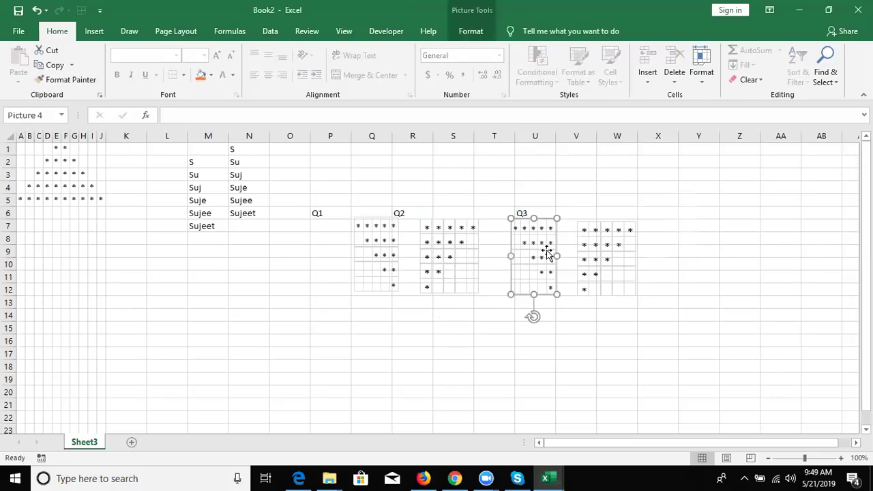
left_click_drag(531, 279, 566, 283)
left_click(477, 345)
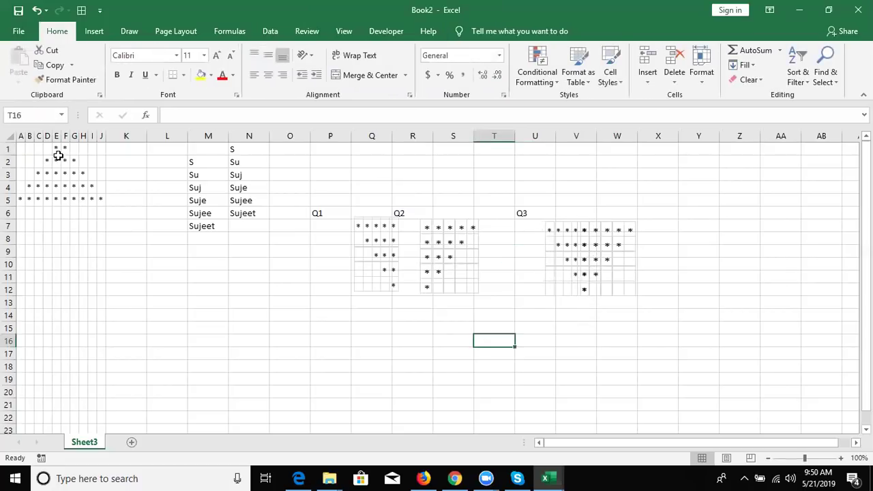
Step: Select the six name prefixes in M2:M7 and copy them
left_click_drag(57, 150, 63, 196)
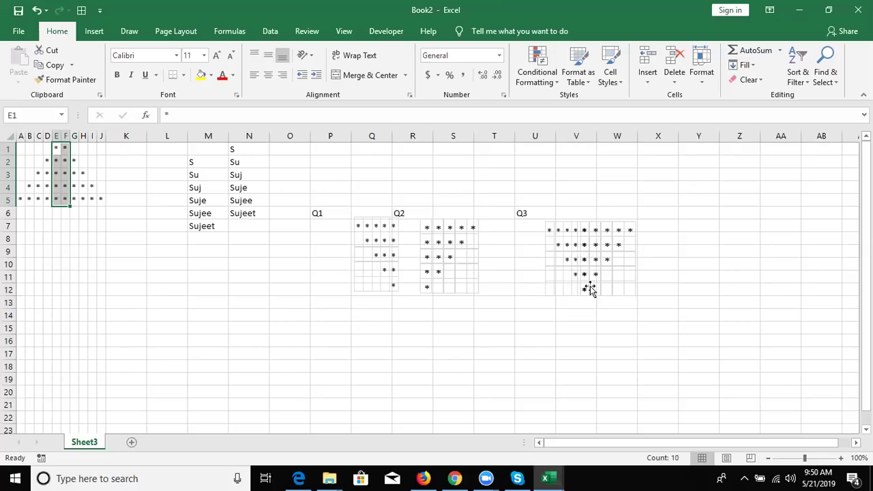
left_click_drag(208, 162, 198, 225)
key("ctrl+c")
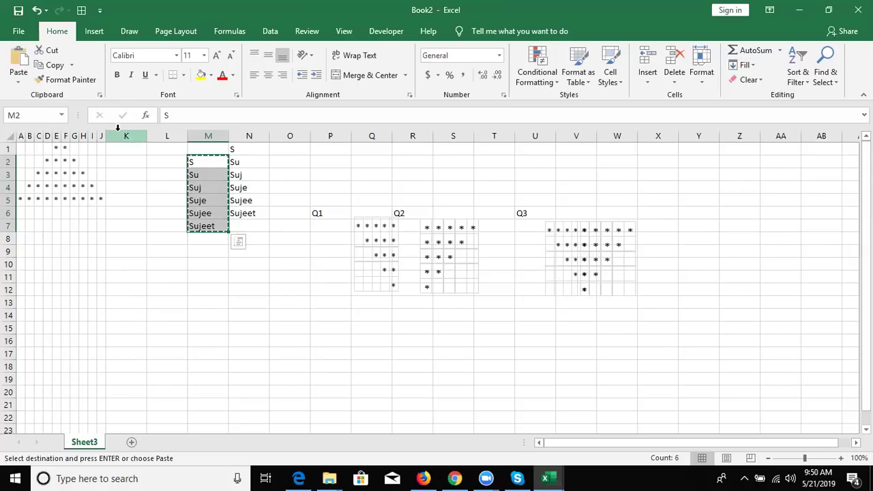
left_click(19, 81)
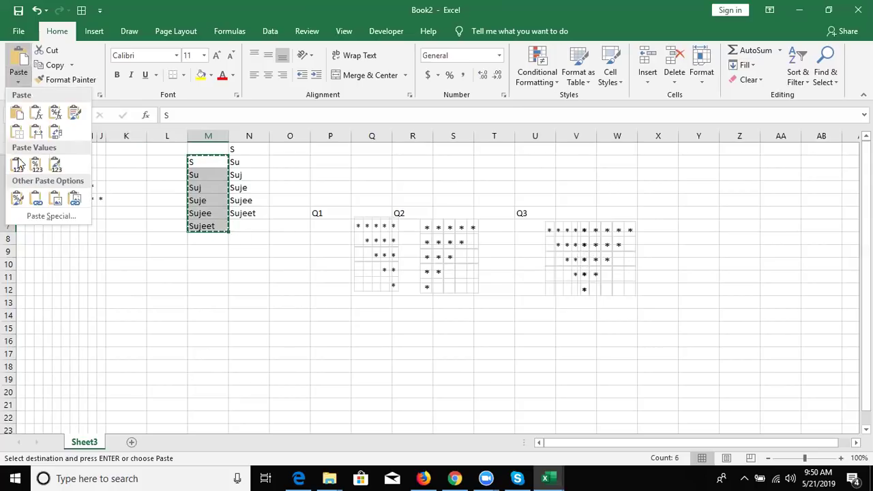
left_click(60, 202)
left_click_drag(199, 196, 249, 288)
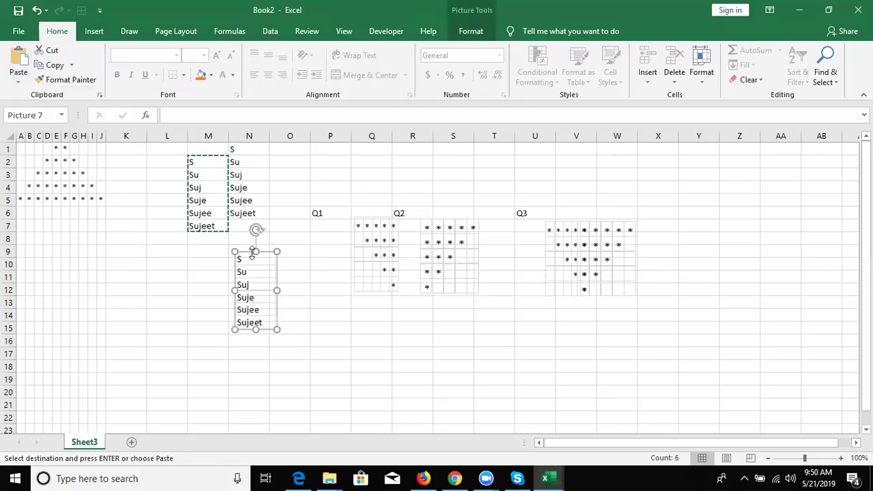
left_click_drag(234, 329, 236, 400)
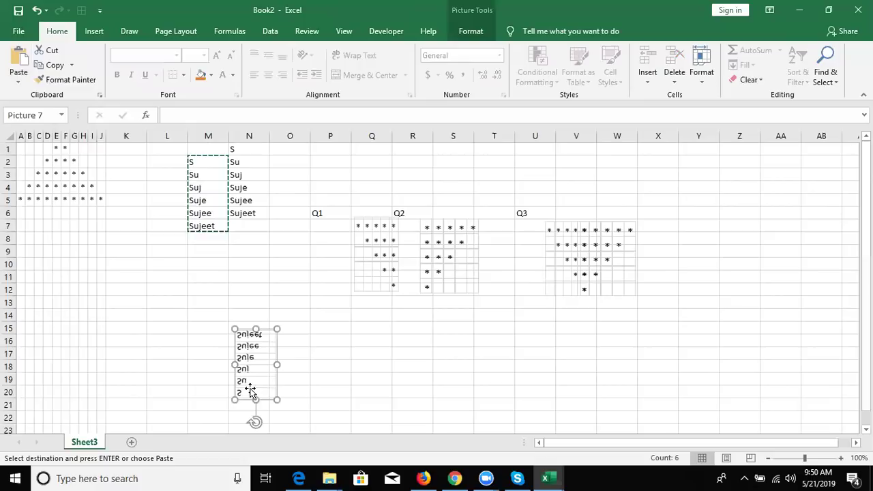
left_click_drag(255, 407, 256, 409)
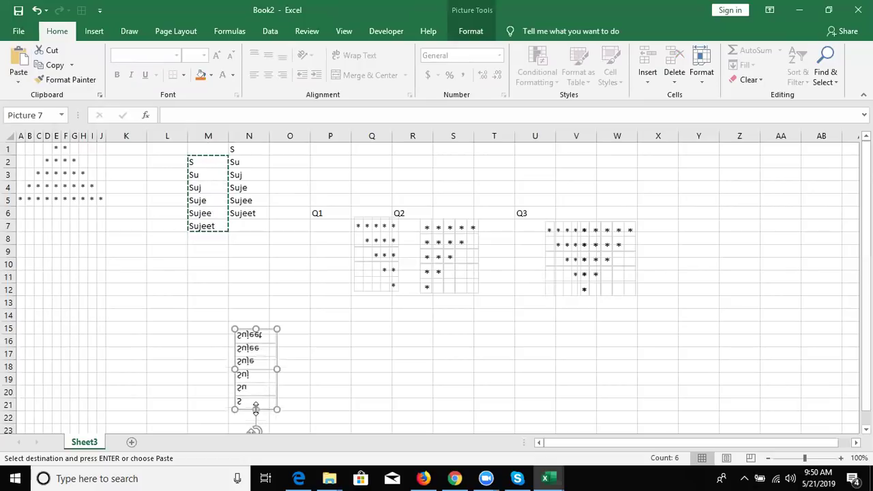
key("Delete")
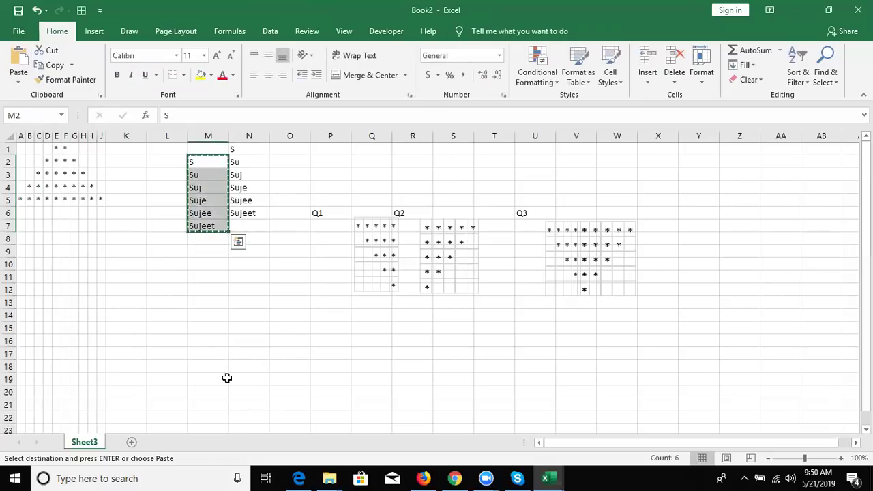
Step: Enter the sample name's prefixes in reverse, full name down to 'S', in M10:M15
left_click(201, 262)
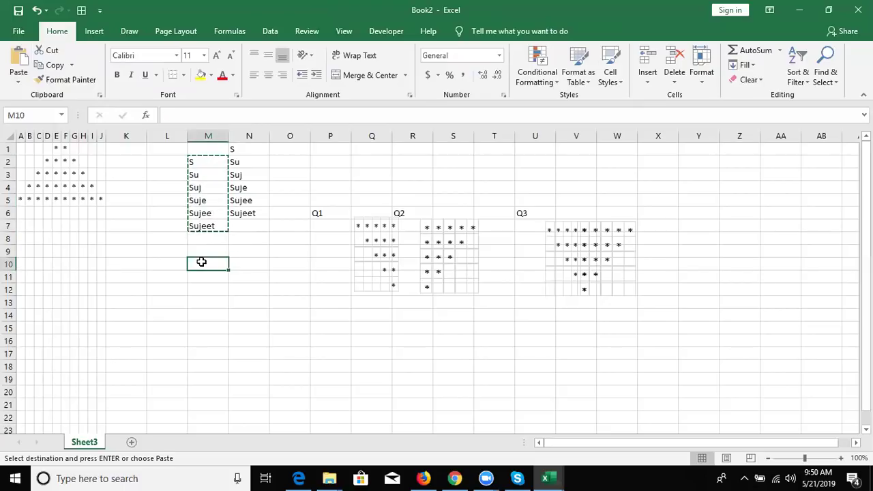
type("Sujeet")
key("Return")
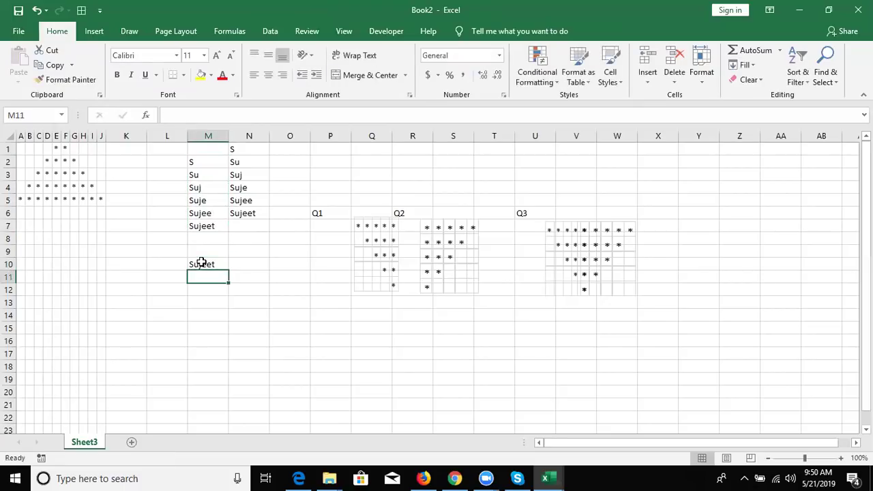
type("Sujeet")
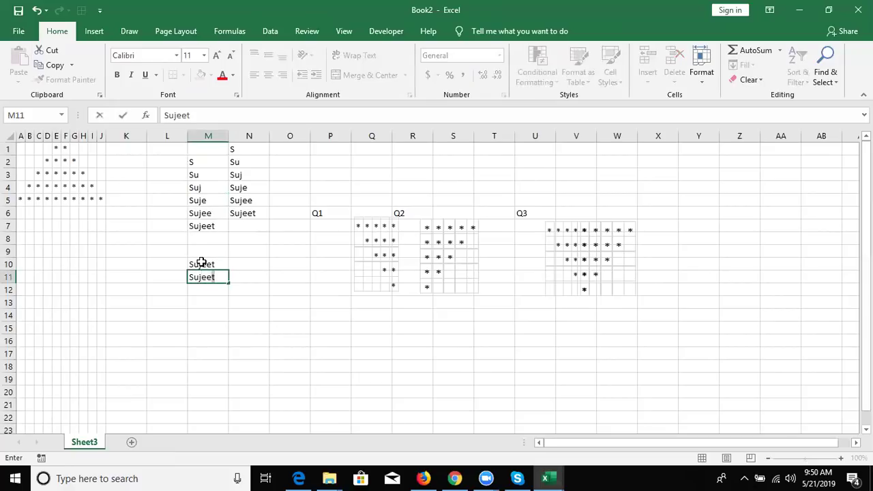
key("Return")
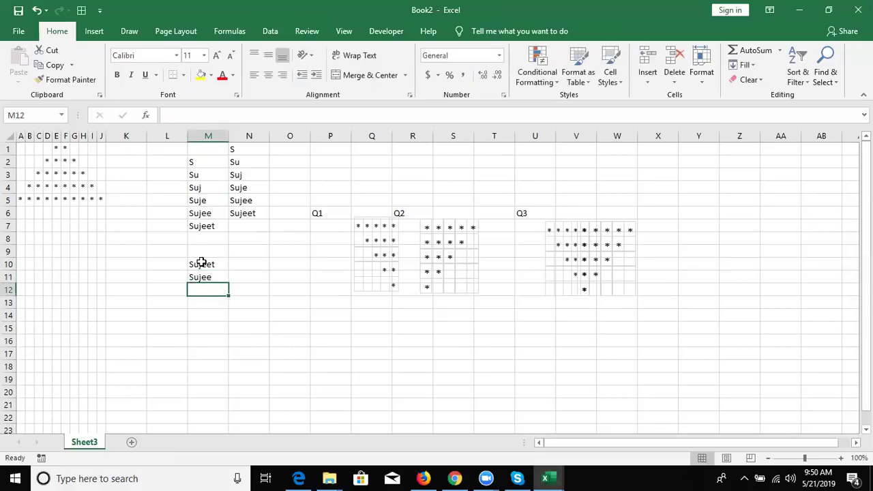
type("Sujee")
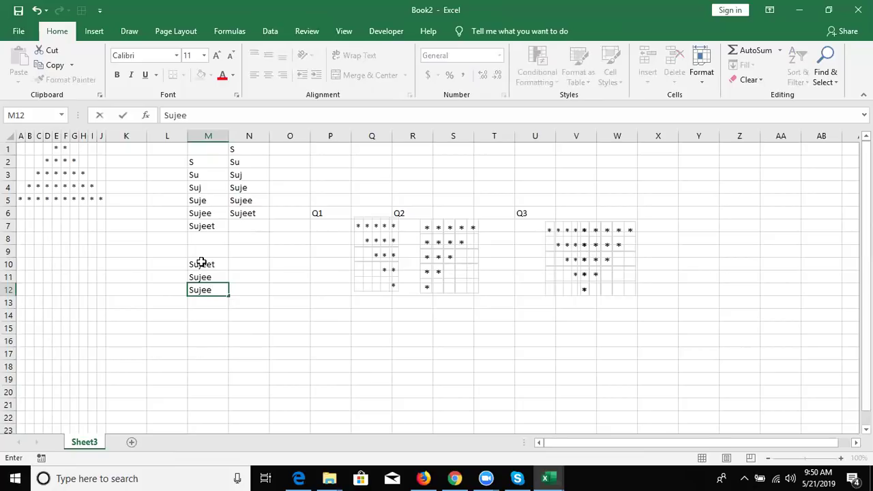
key("Return")
type("Suj")
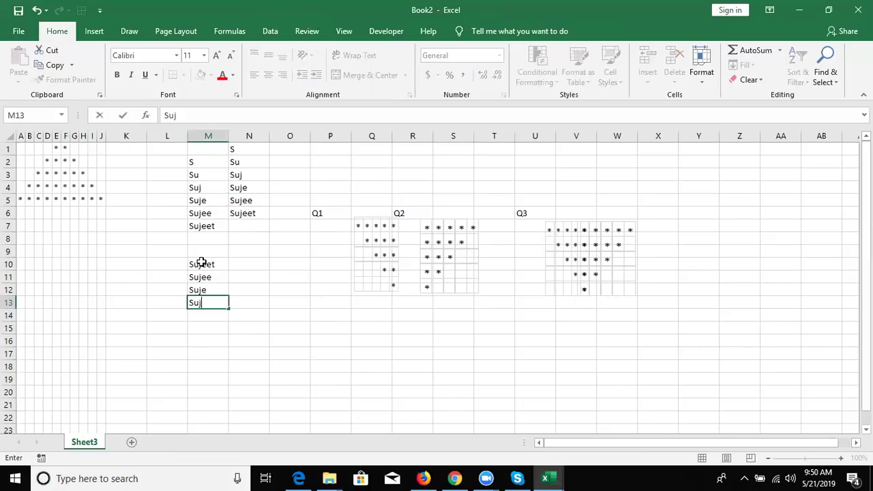
key("Return")
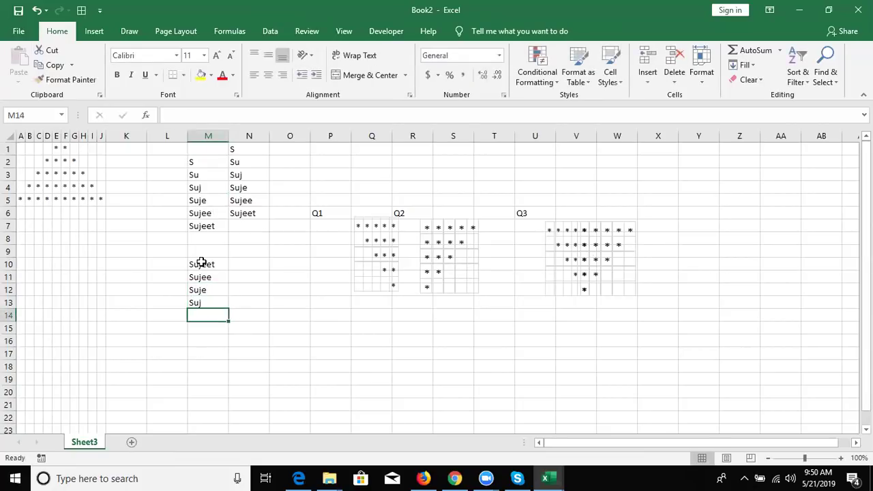
type("Su")
key("Return")
type("S")
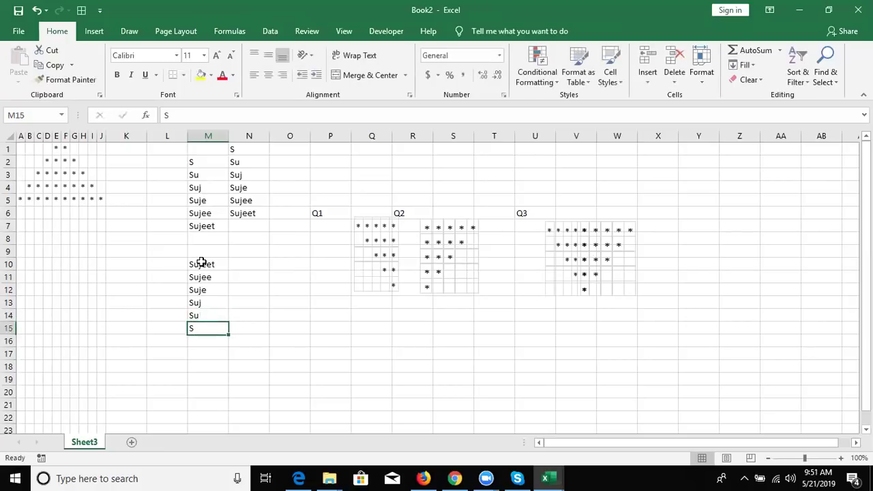
Step: Label the reversed list 'Q1' in cell L9
left_click(265, 289)
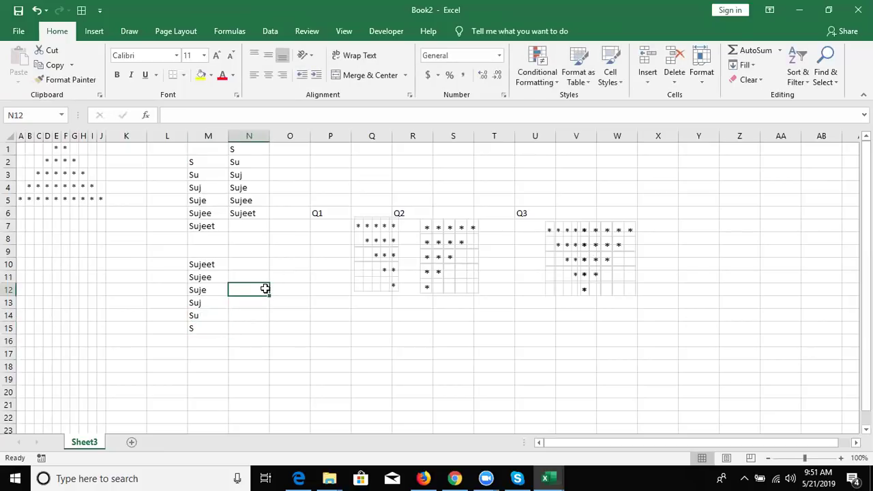
key("Up")
key("Up")
key("Up")
key("Left")
key("Left")
type("Q1")
key("Return")
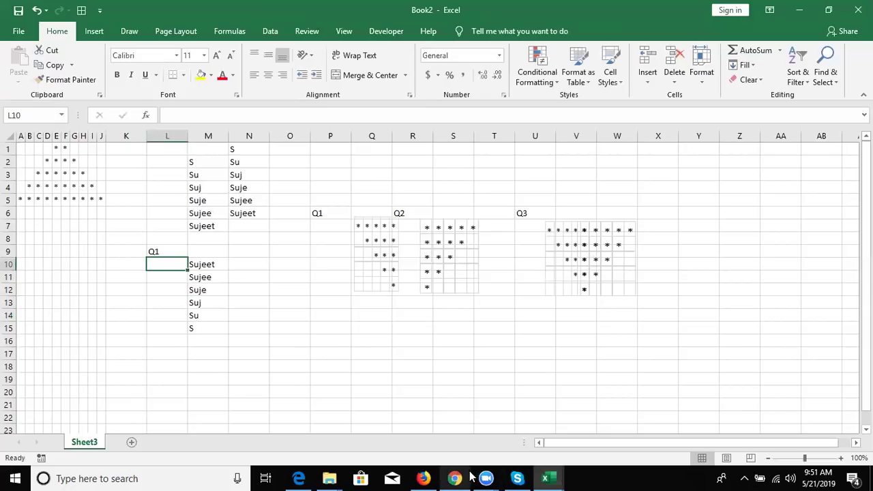
Step: Bring Firefox forward, close the 'resume format doc india' tab, and switch to WhatsApp Web
left_click(425, 478)
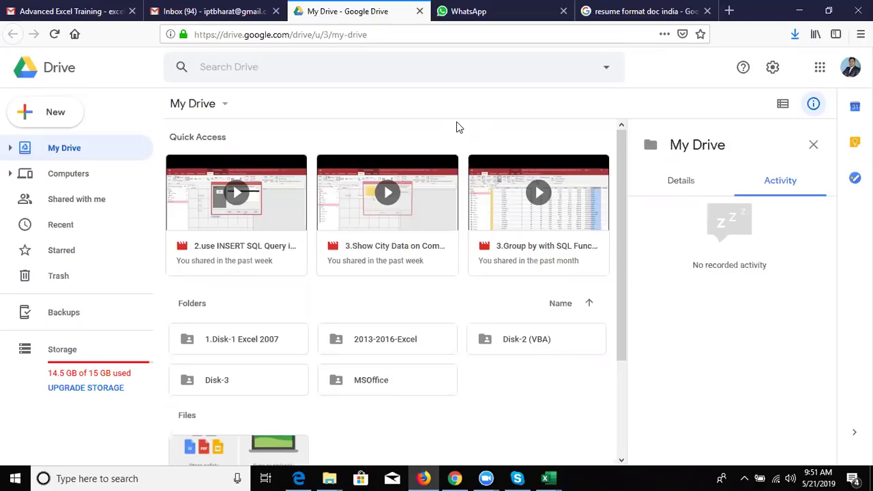
left_click(707, 11)
left_click(526, 11)
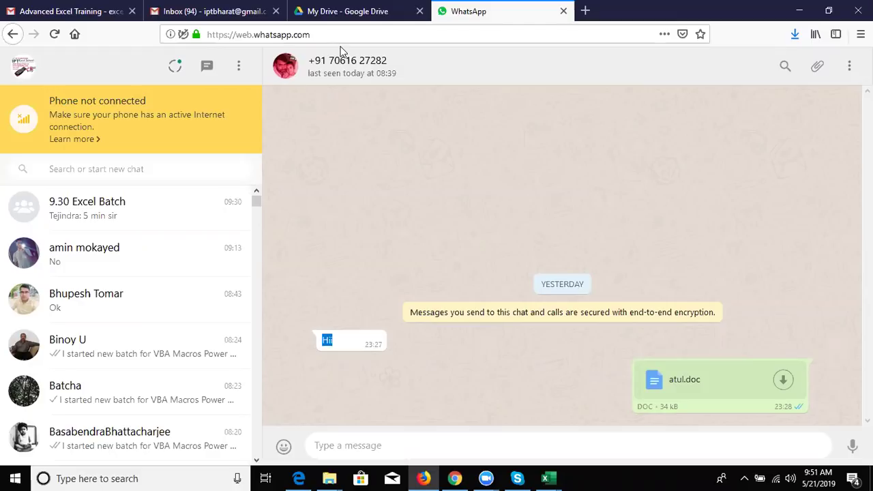
Step: Switch to the 'My Drive - Google Drive' browser tab
left_click(374, 22)
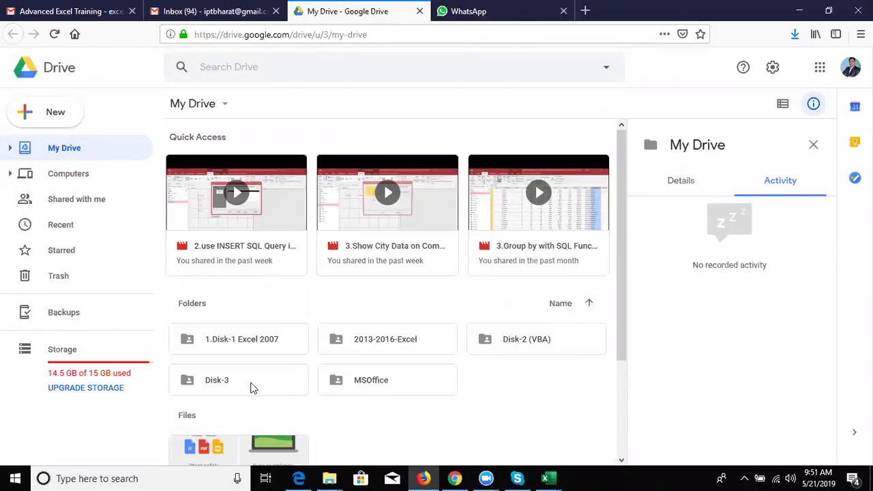
Step: Choose Share from the Disk-2 (VBA) folder's context menu
right_click(483, 342)
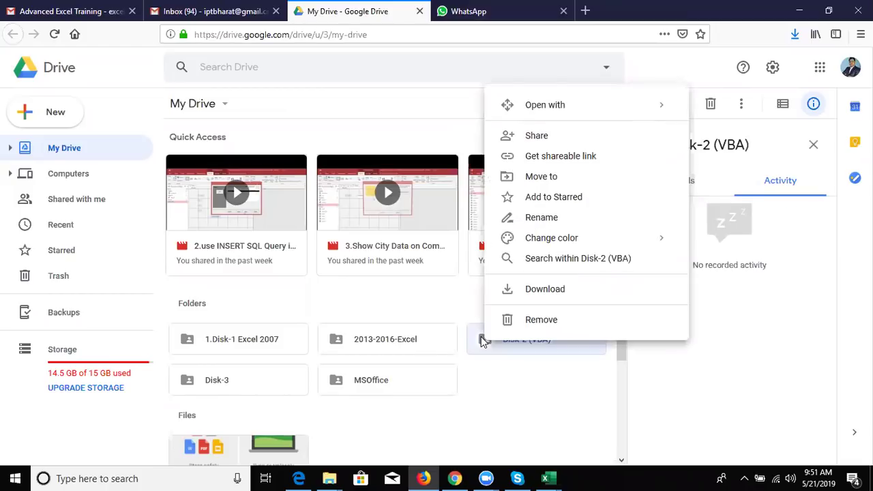
left_click(522, 139)
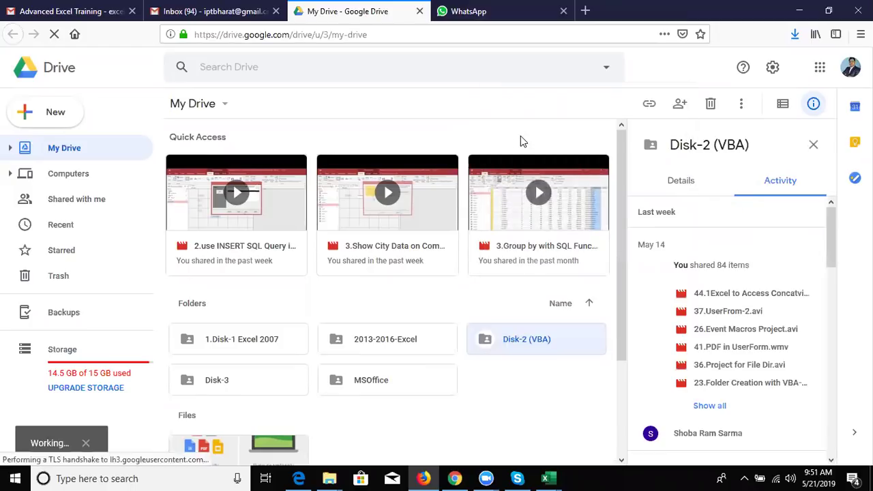